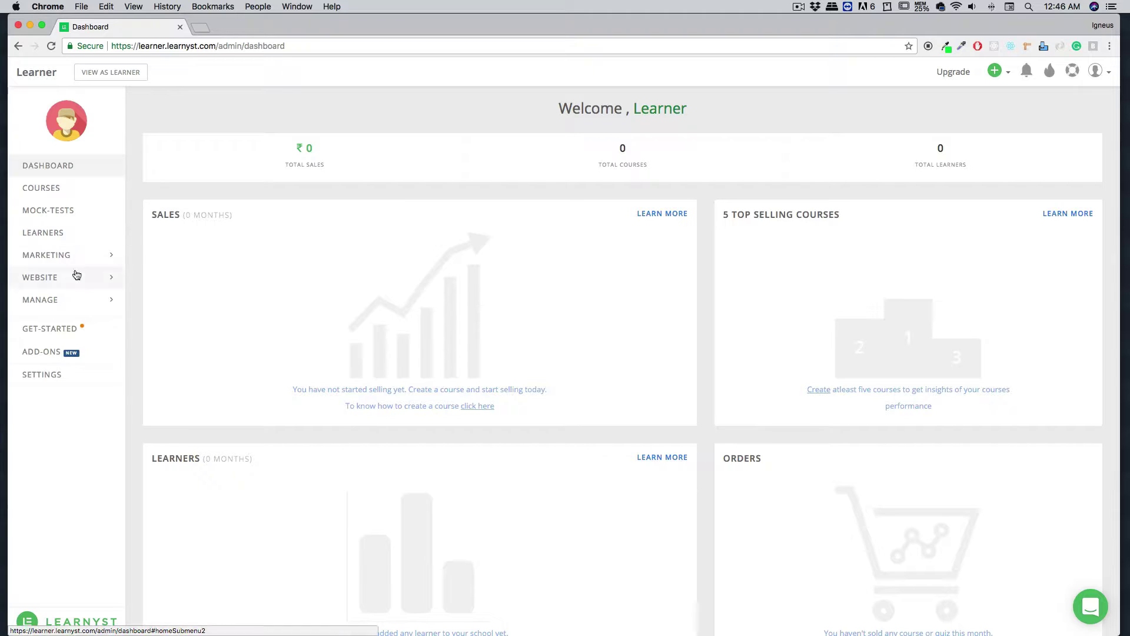
# Expand WEBSITE in the dashboard sidebar to show Site Builder and Profile Builder
pyautogui.click(69, 281)
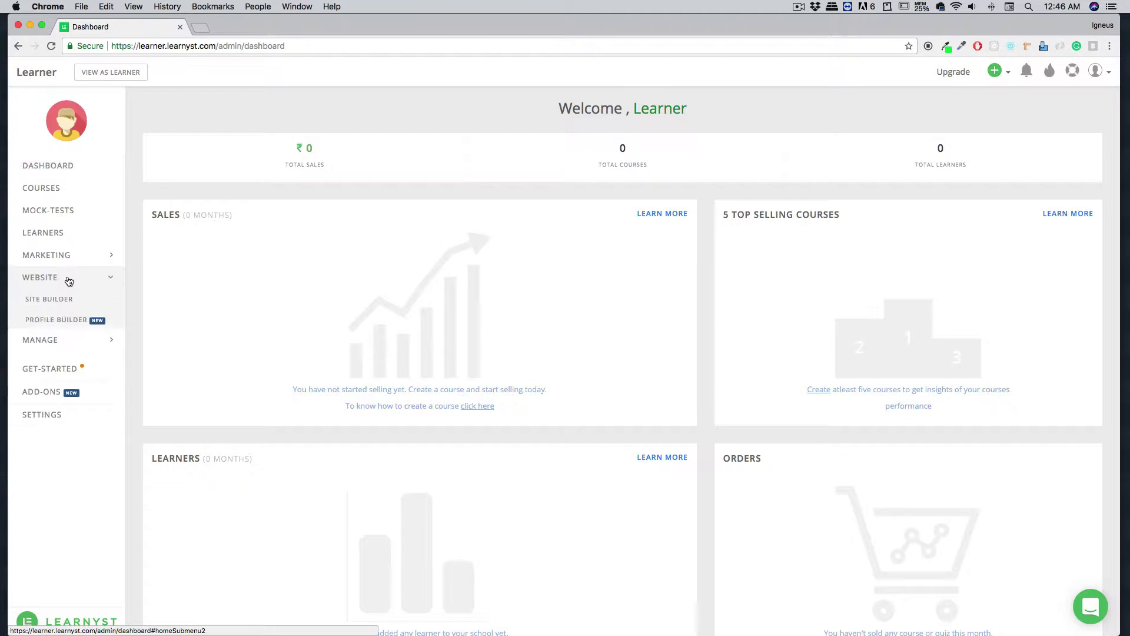
# Open Profile Builder and review the email, Facebook and Google+ sign-up options and fields
pyautogui.click(69, 320)
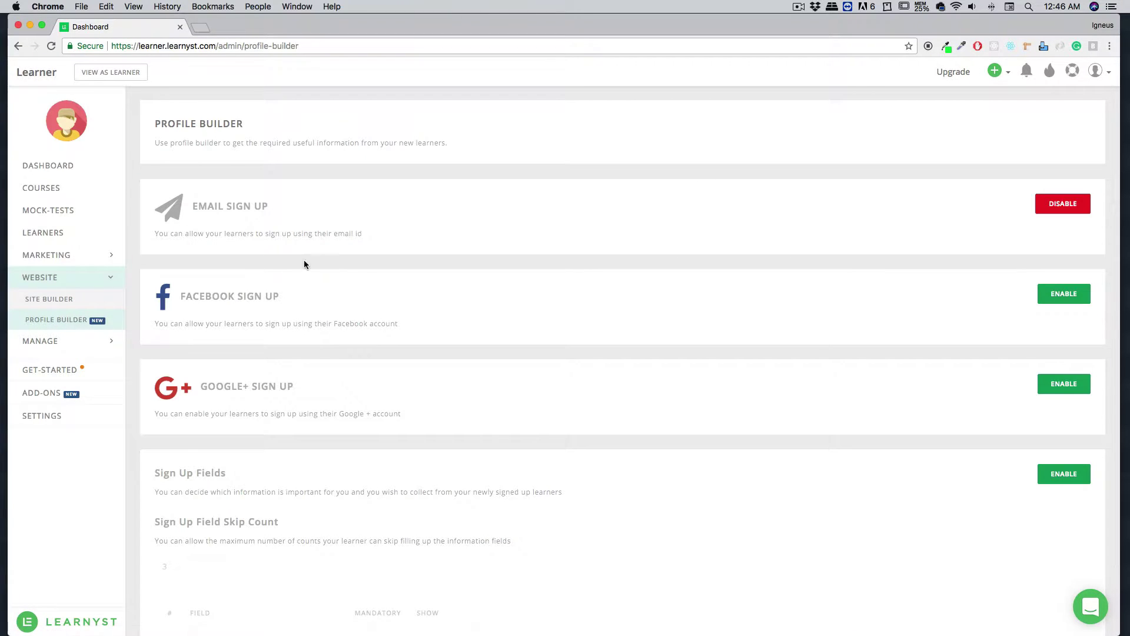
pyautogui.scroll(-7, 349, 259)
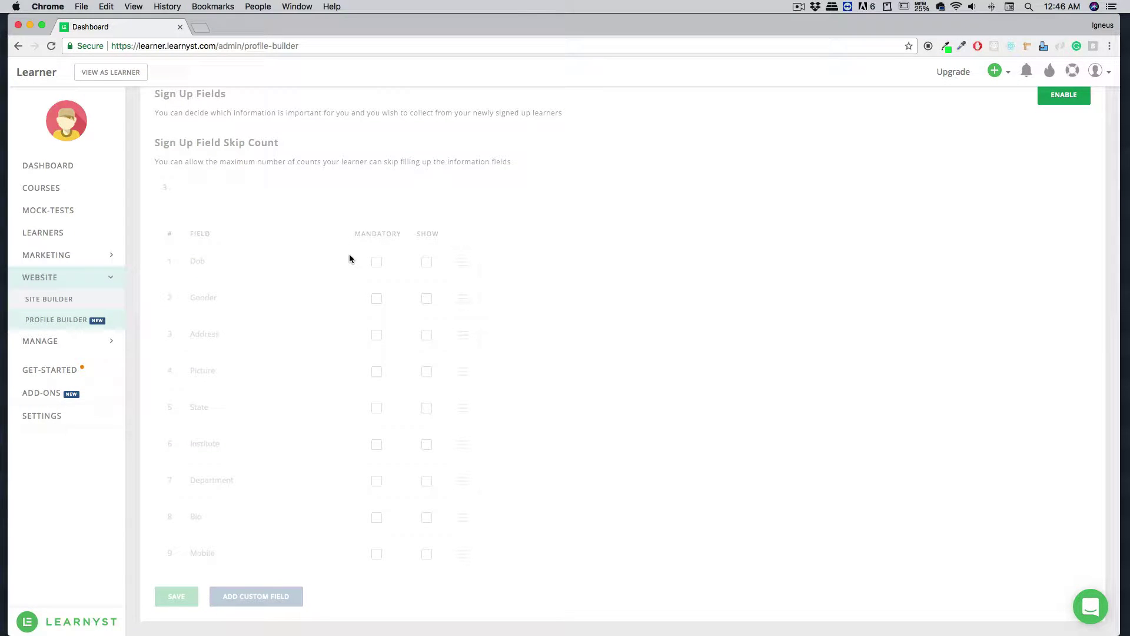
pyautogui.scroll(7, 350, 258)
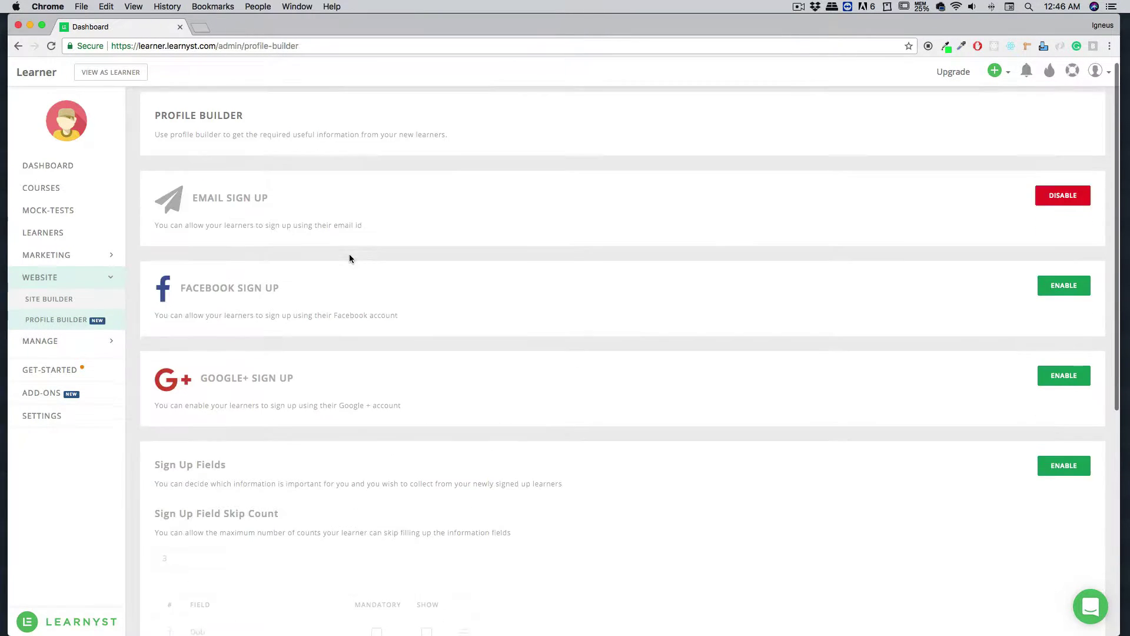
pyautogui.scroll(-3, 350, 258)
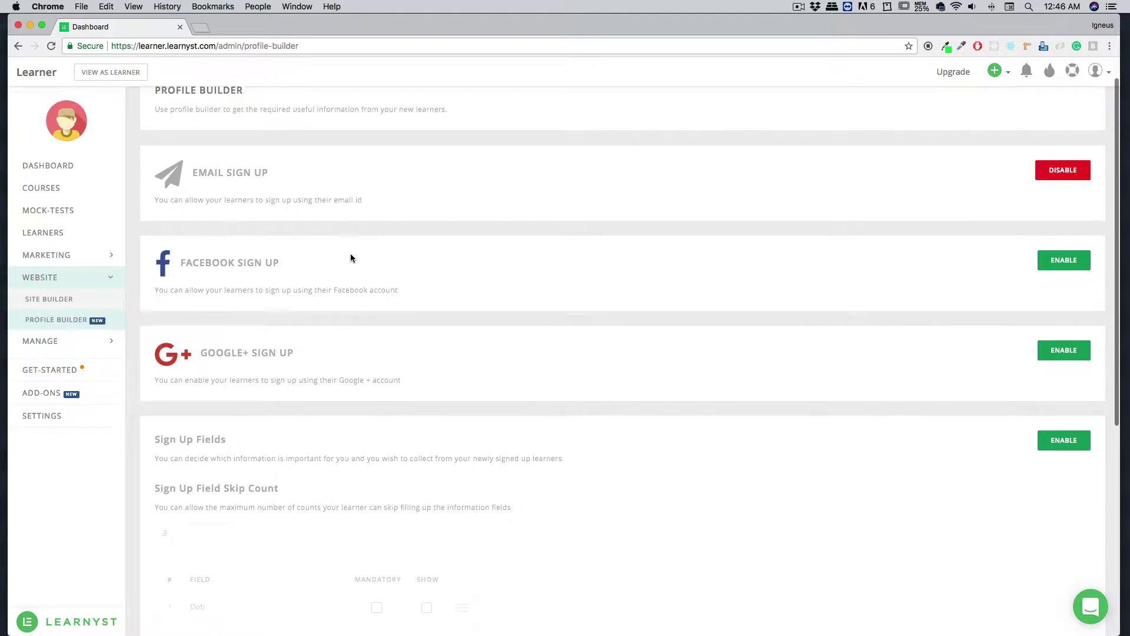
# Open Site Builder to show the My School landing page headed 'Learn better & Score higher'
pyautogui.click(68, 299)
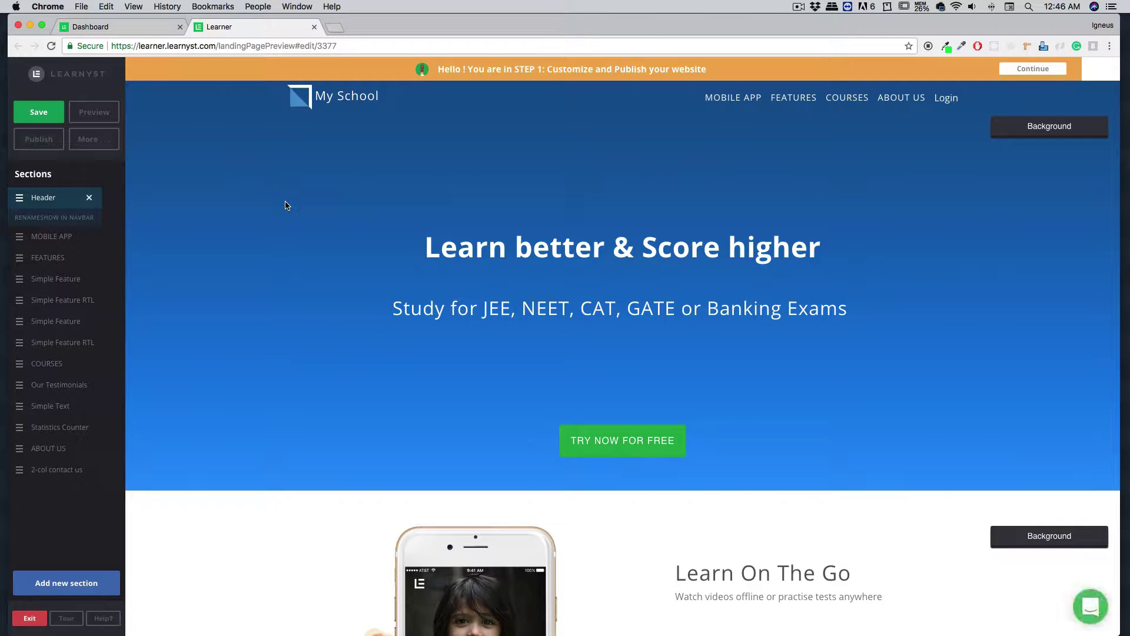
pyautogui.scroll(-5, 286, 205)
pyautogui.scroll(5, 286, 205)
pyautogui.click(98, 115)
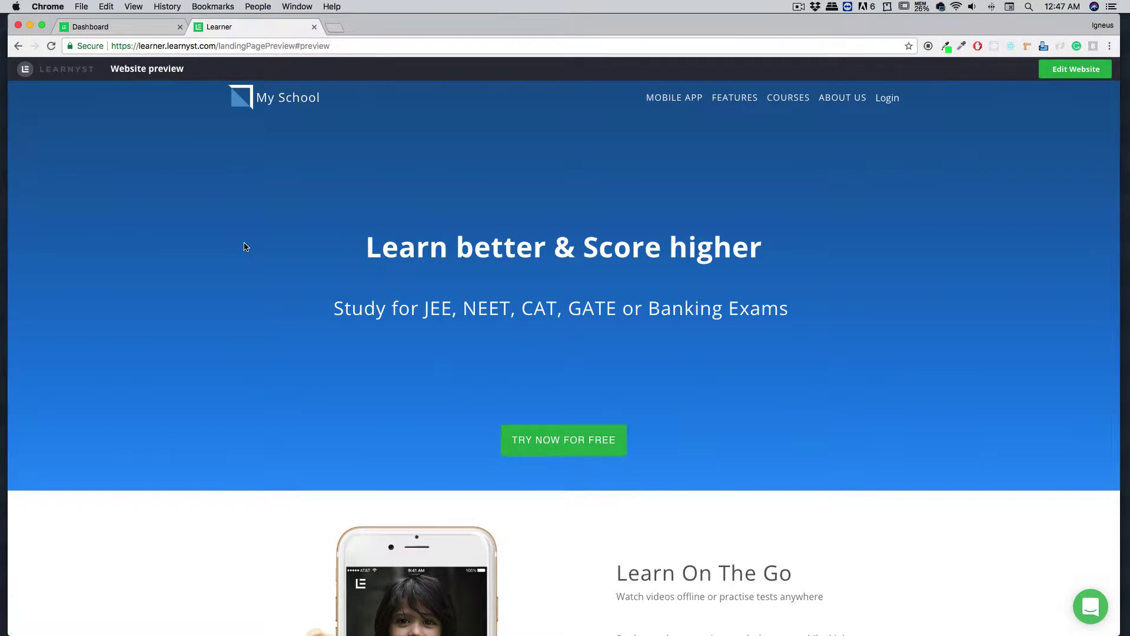
pyautogui.scroll(-6, 245, 246)
pyautogui.scroll(6, 245, 247)
pyautogui.click(18, 46)
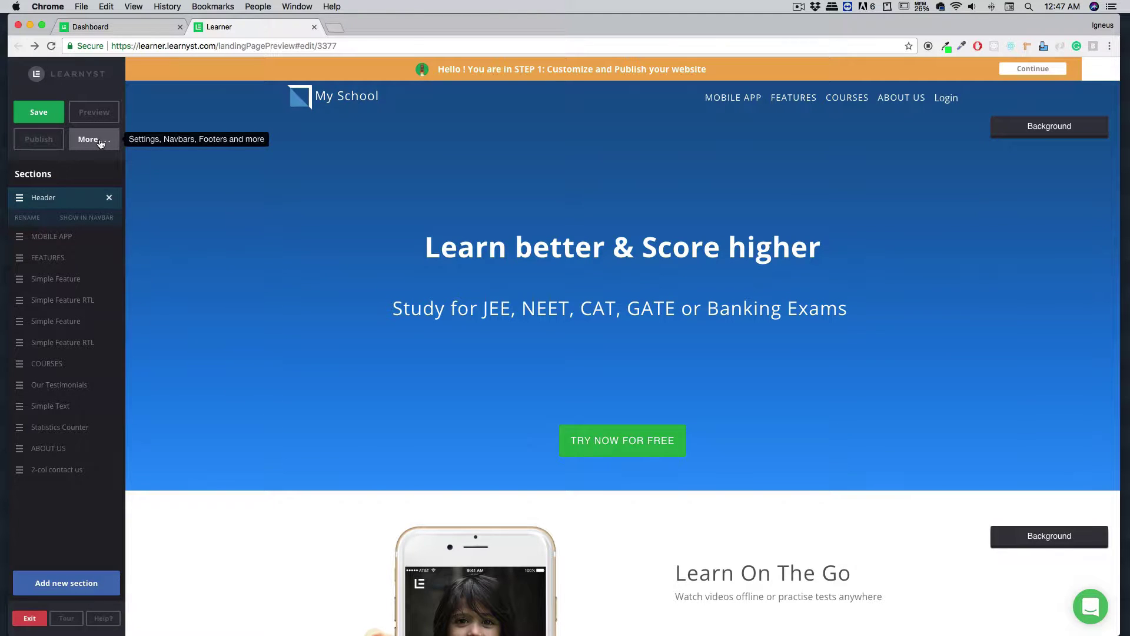
# Review the colour theme, navbar and footer lists, keeping Blue Ocean, Transparent Navbar and App Promo Tiny
pyautogui.click(101, 143)
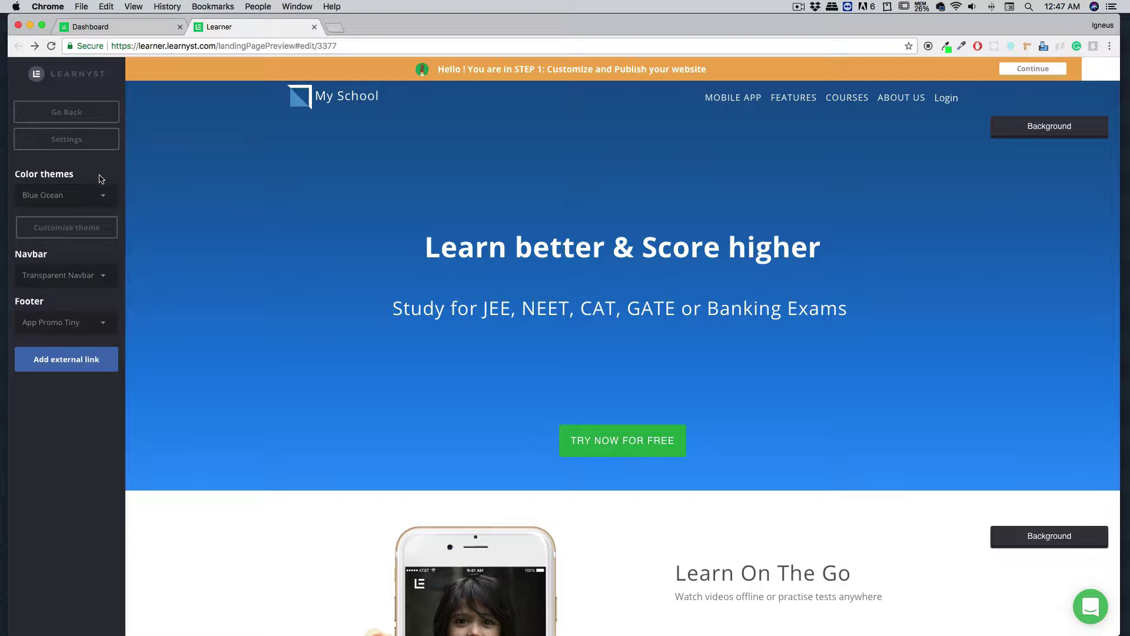
pyautogui.click(103, 197)
pyautogui.click(103, 197)
pyautogui.click(100, 275)
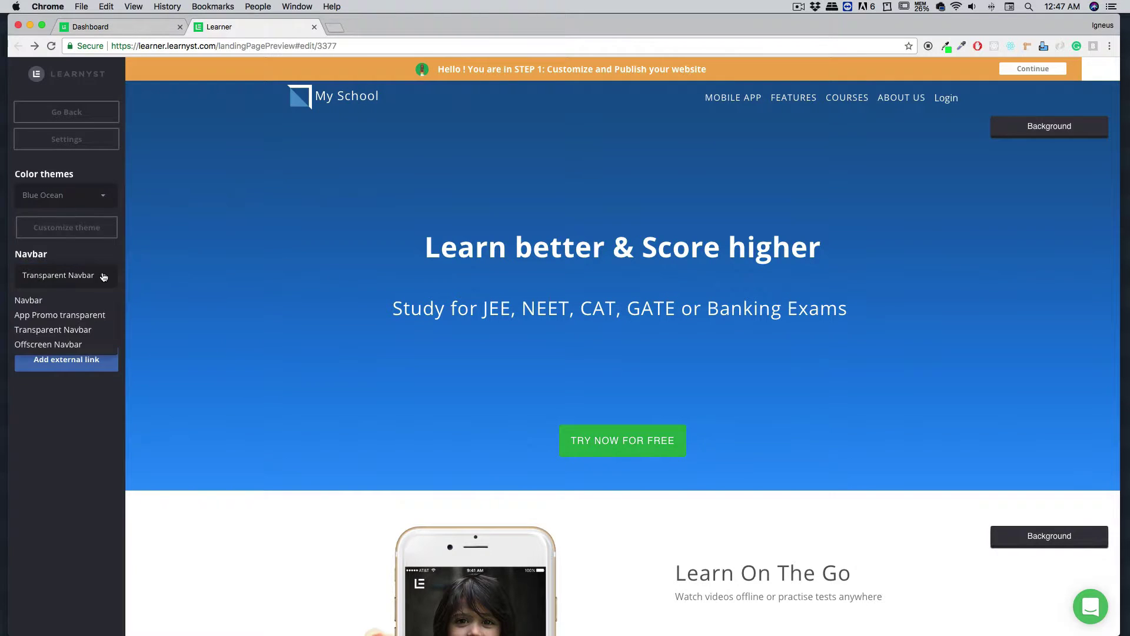
pyautogui.click(102, 275)
pyautogui.click(104, 323)
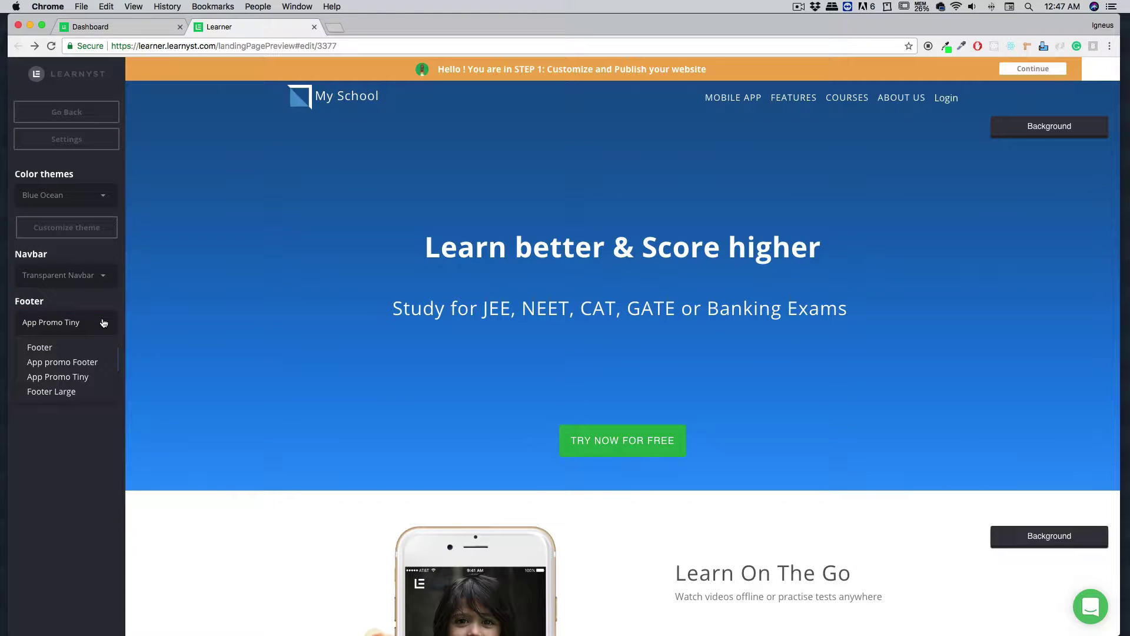
pyautogui.click(103, 306)
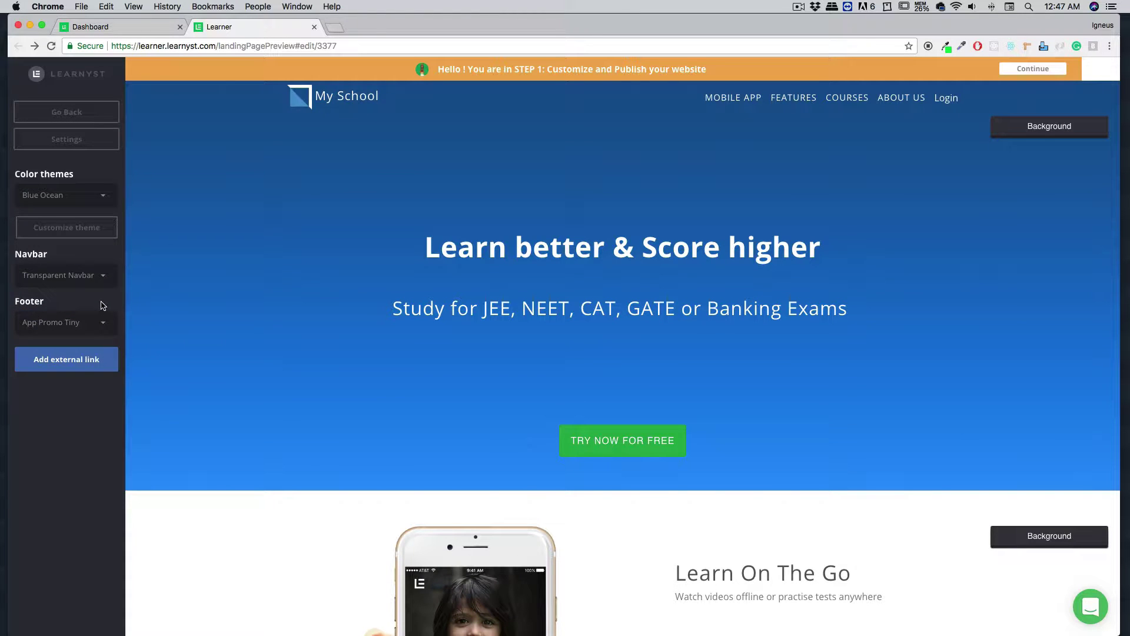
pyautogui.click(83, 140)
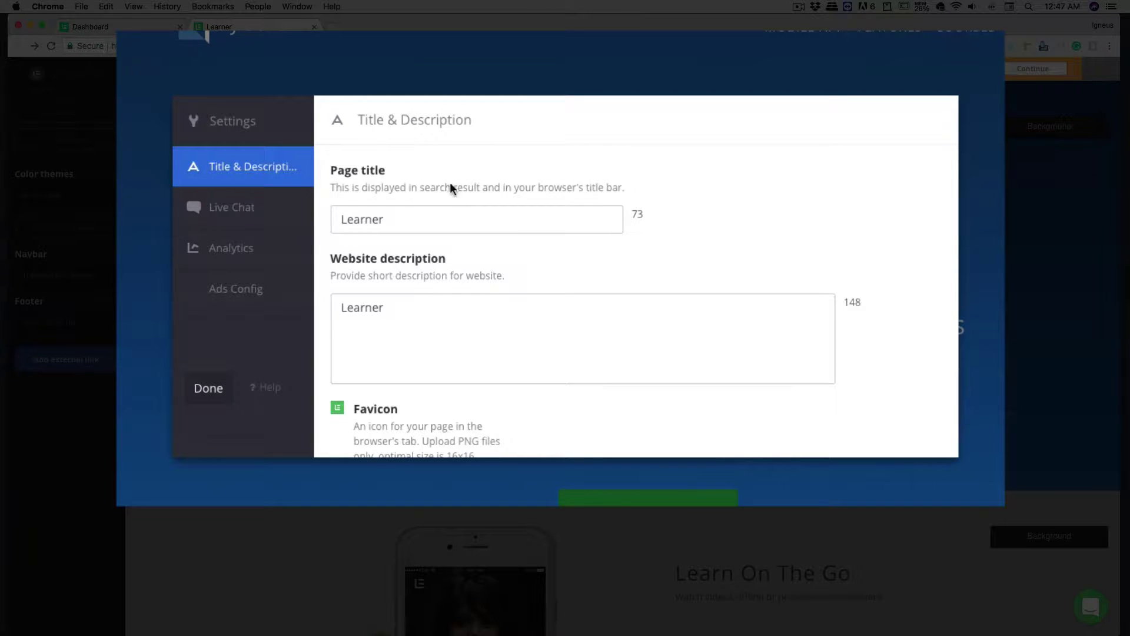
pyautogui.scroll(-5, 514, 239)
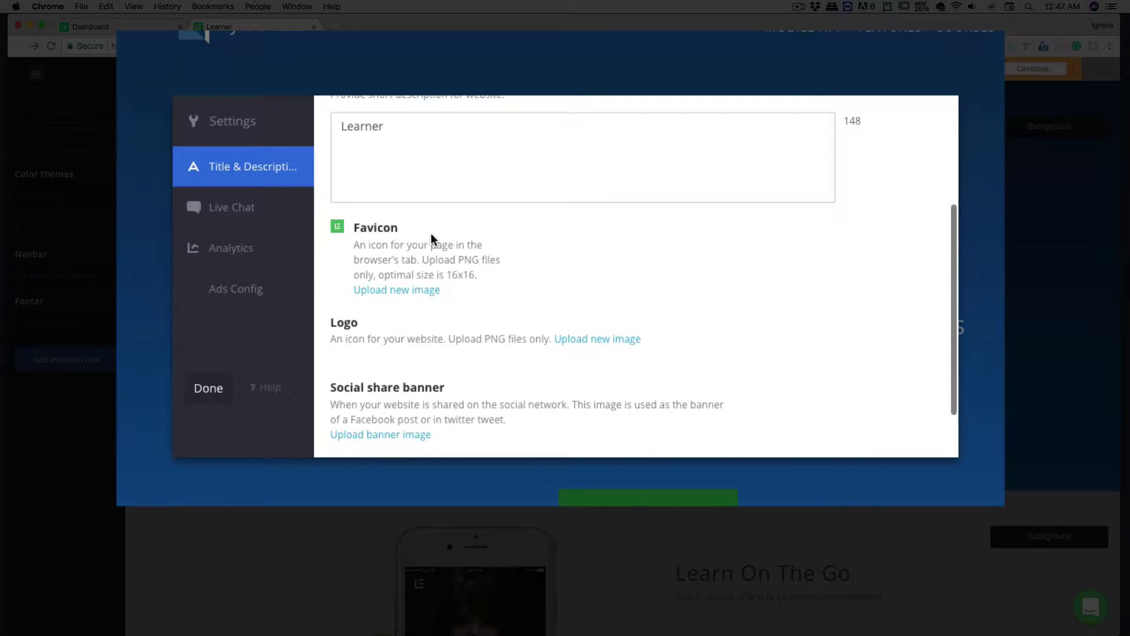
pyautogui.scroll(-2, 599, 247)
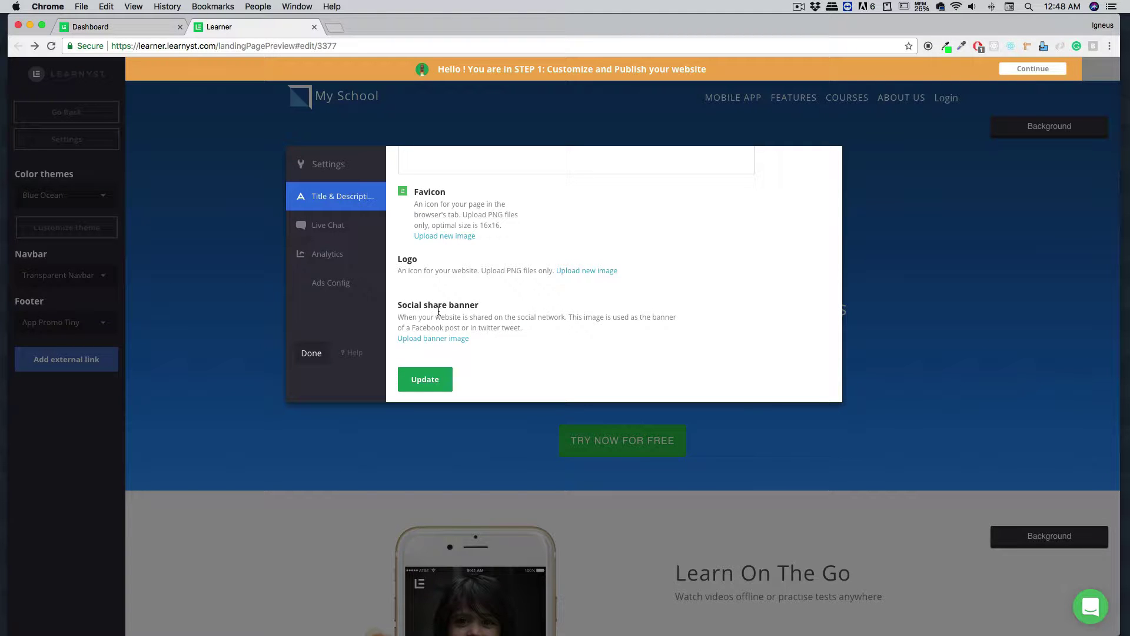
pyautogui.click(357, 230)
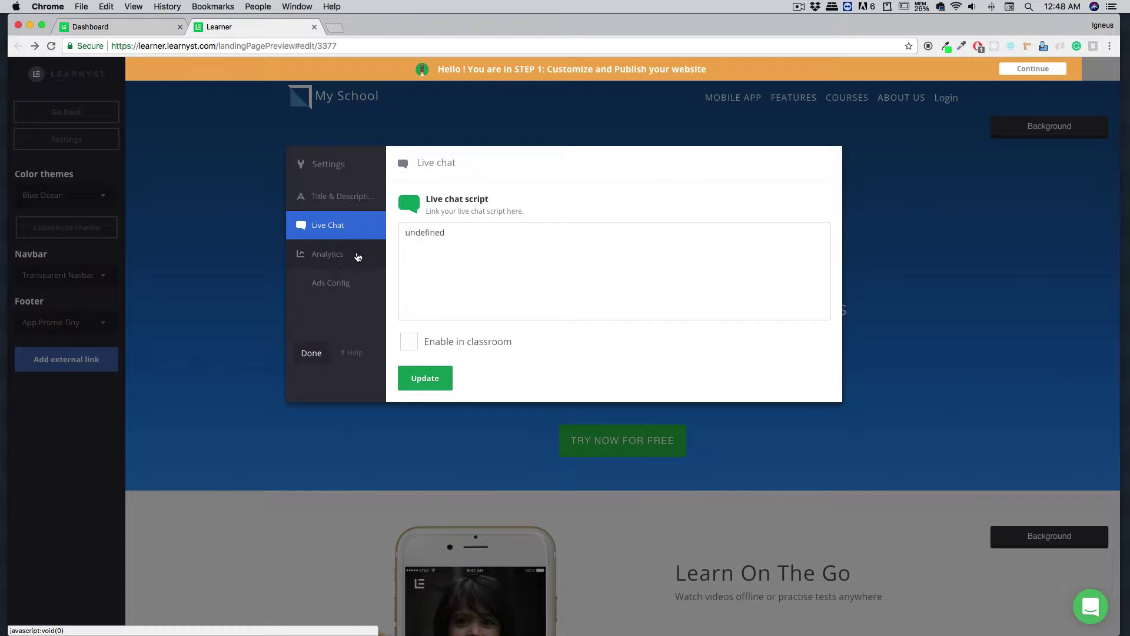
pyautogui.click(358, 257)
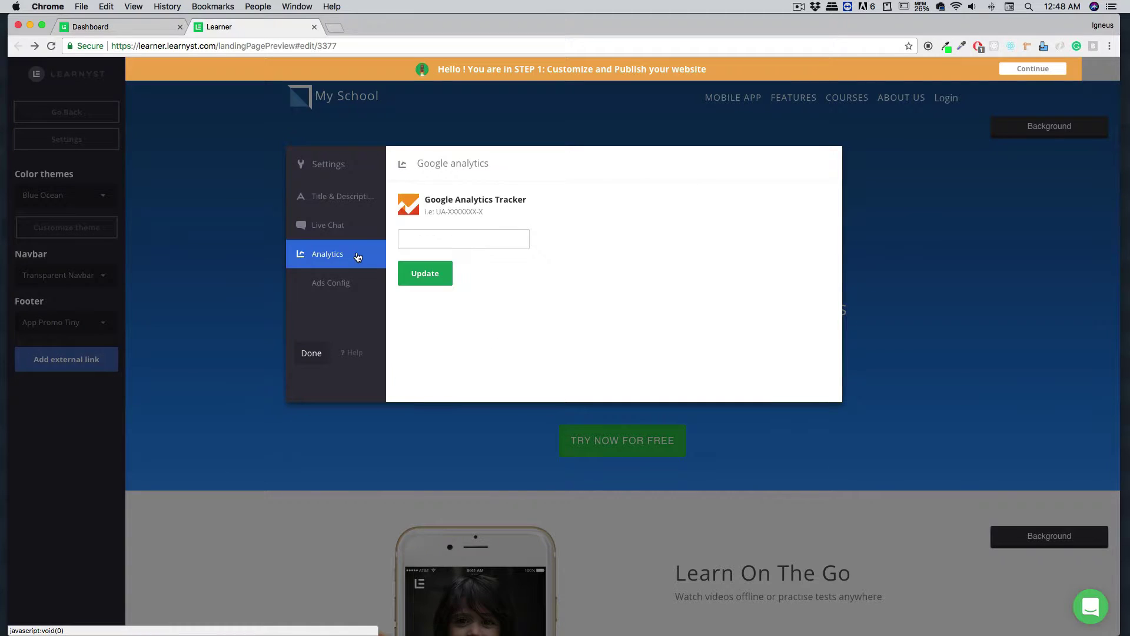
pyautogui.click(350, 287)
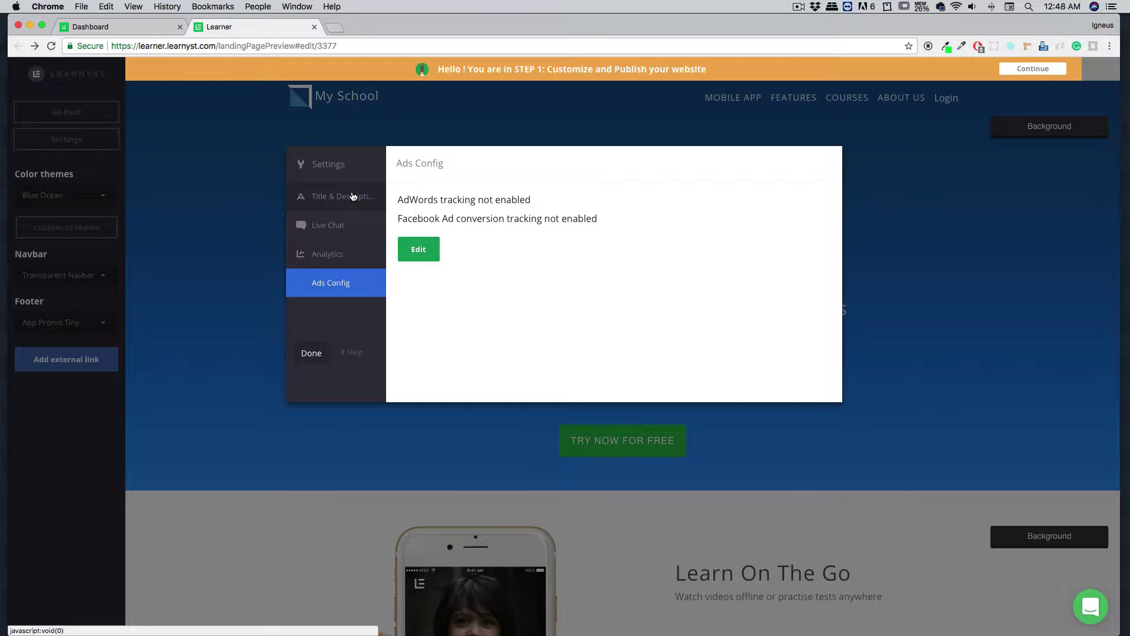
pyautogui.click(312, 353)
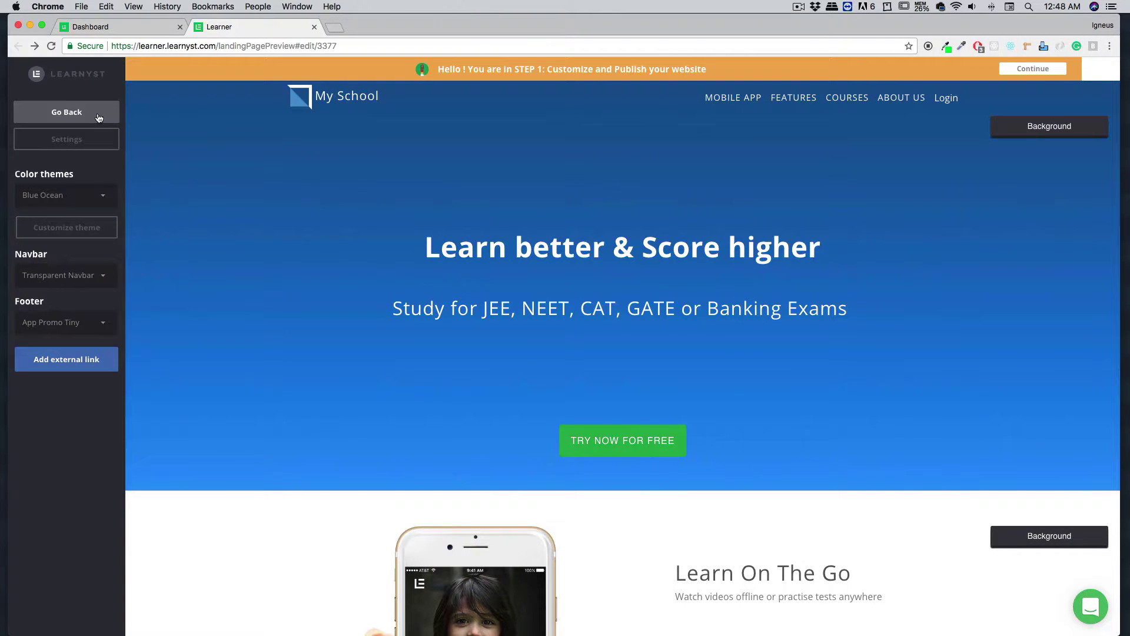
# Go back to the sections list and re-save the 'Learn better & Score higher' heading unchanged
pyautogui.click(67, 112)
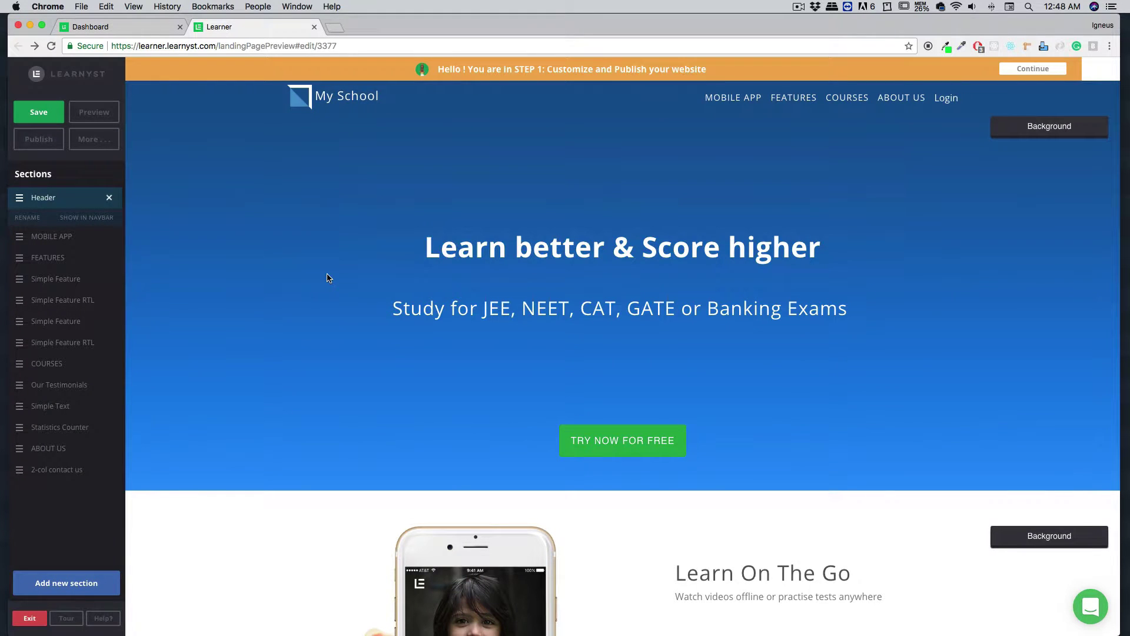
pyautogui.scroll(-14, 328, 278)
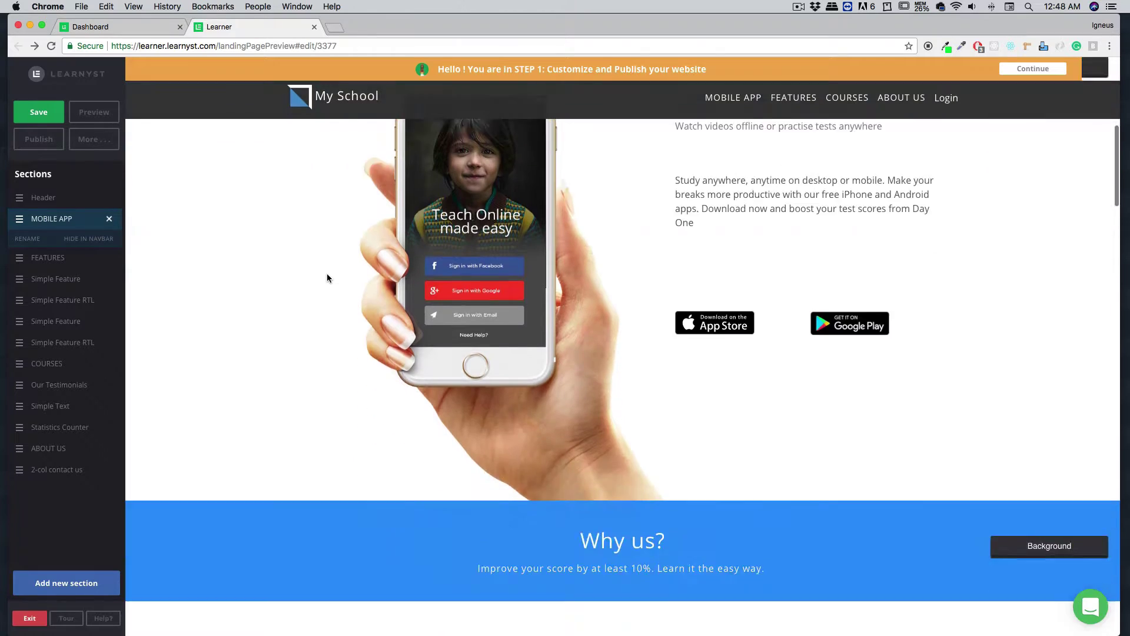
pyautogui.scroll(15, 328, 277)
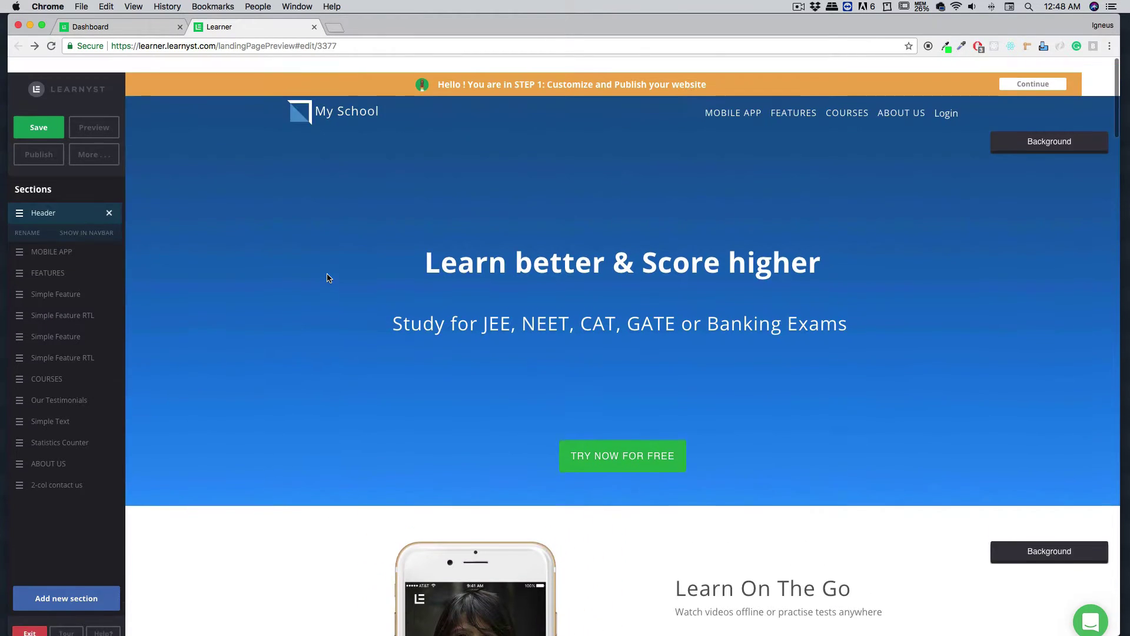
pyautogui.click(570, 246)
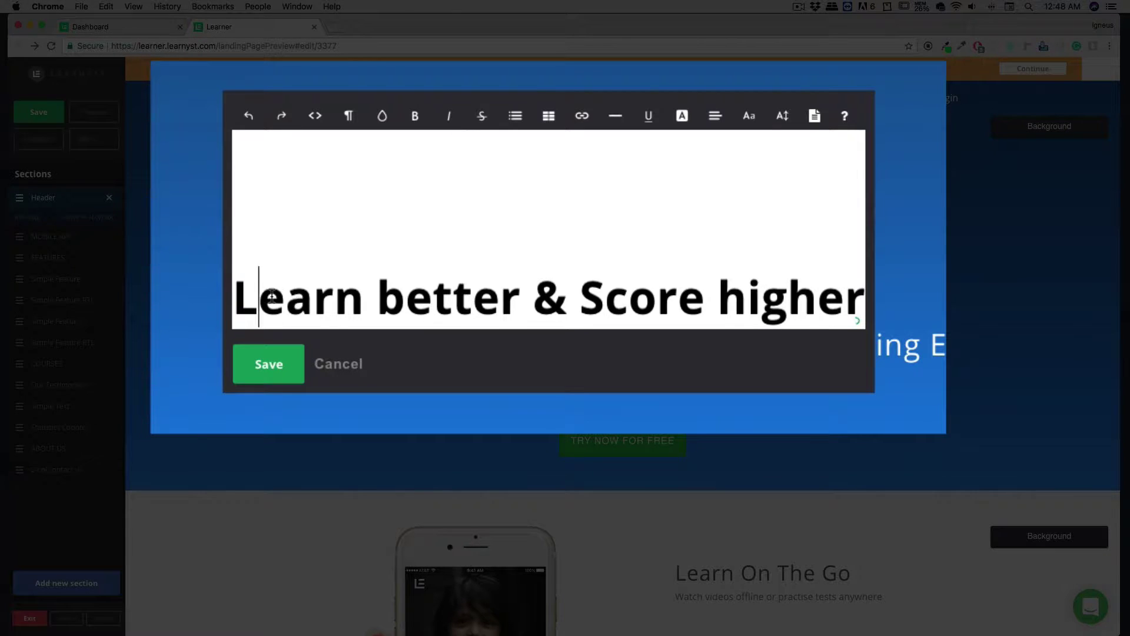
pyautogui.moveTo(258, 297); pyautogui.dragTo(664, 297)
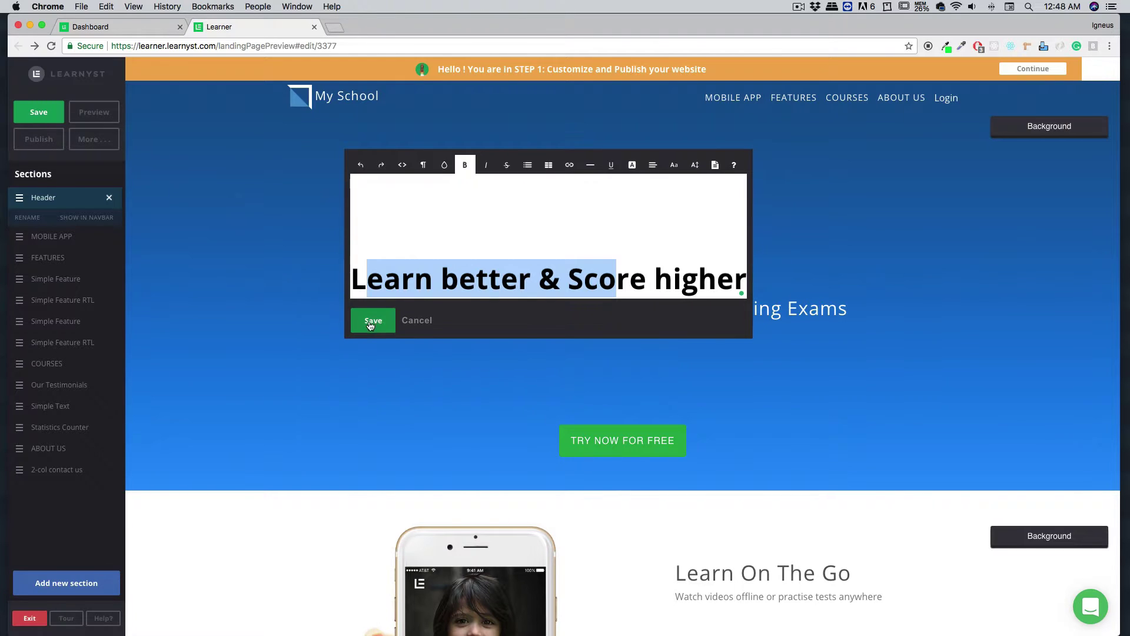
pyautogui.click(370, 322)
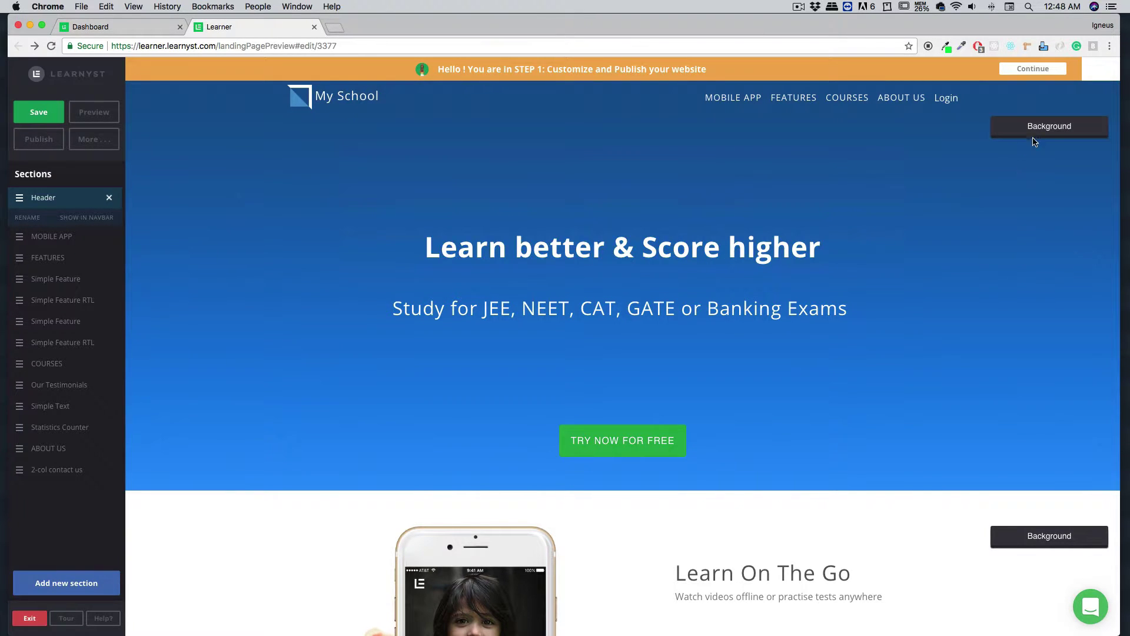
# Replace the header background with the Image Library's bokeh city-lights photo, uncropped
pyautogui.click(1057, 129)
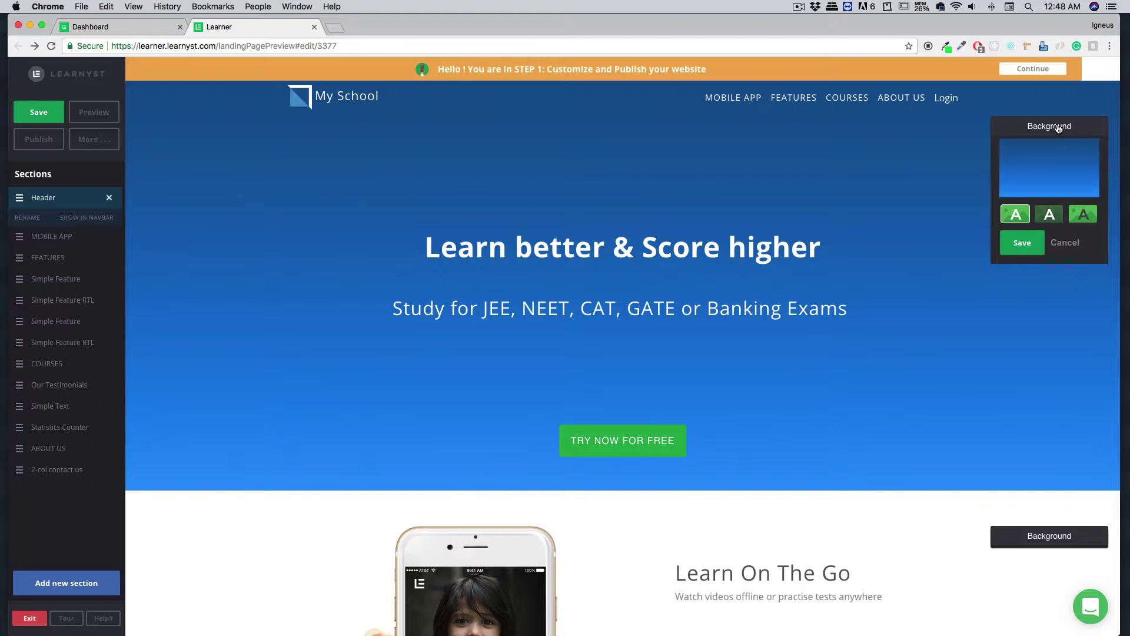
pyautogui.moveTo(1048, 176)
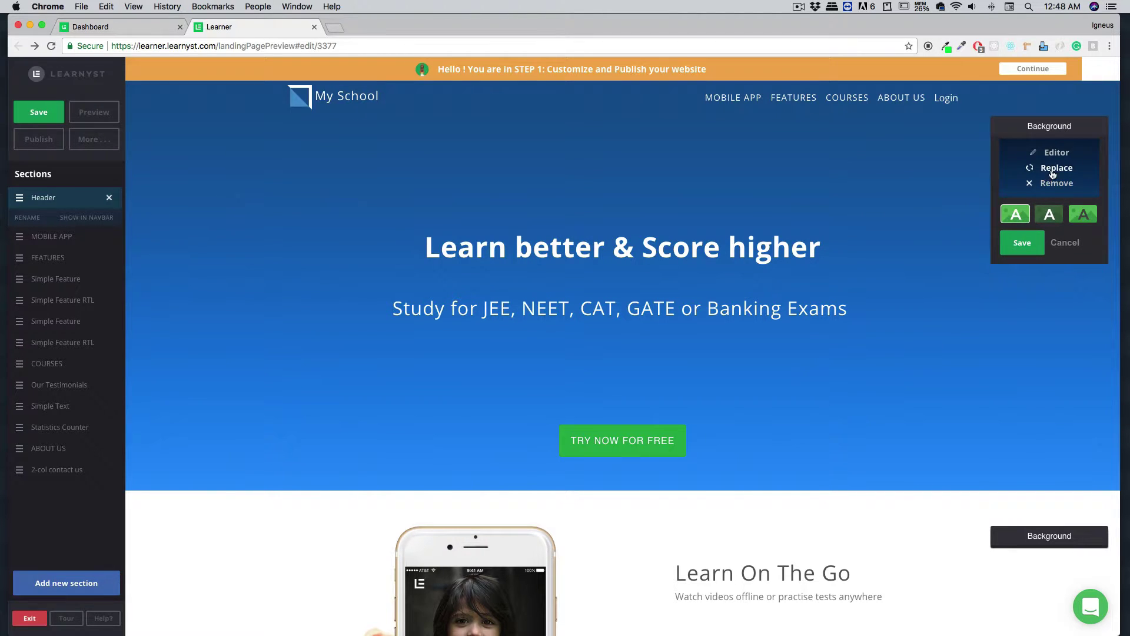
pyautogui.click(1060, 171)
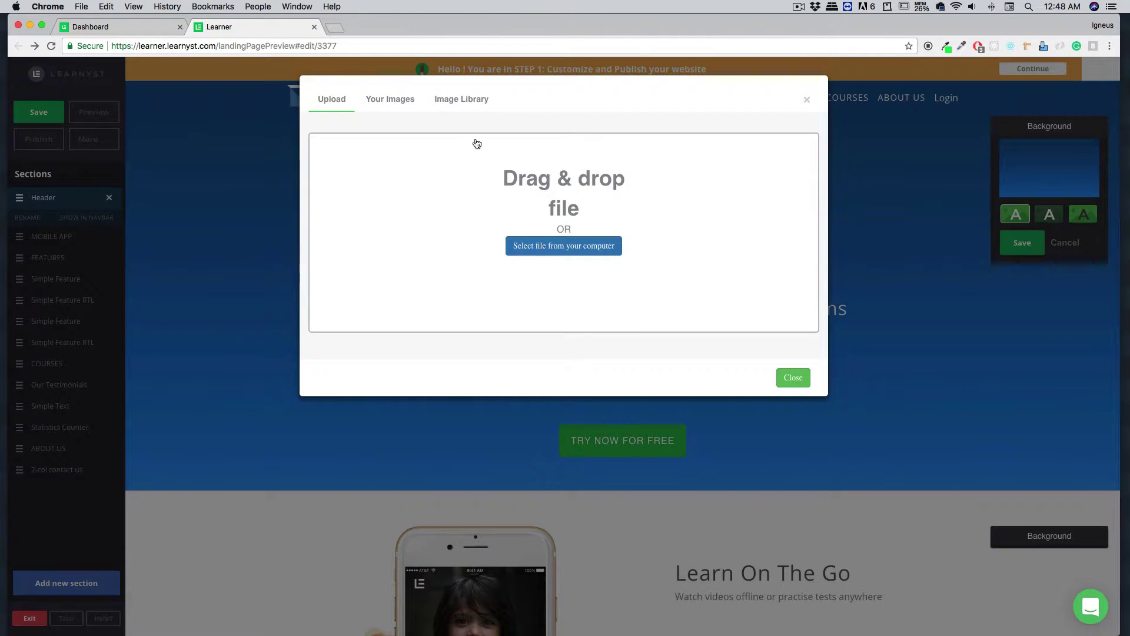
pyautogui.click(480, 104)
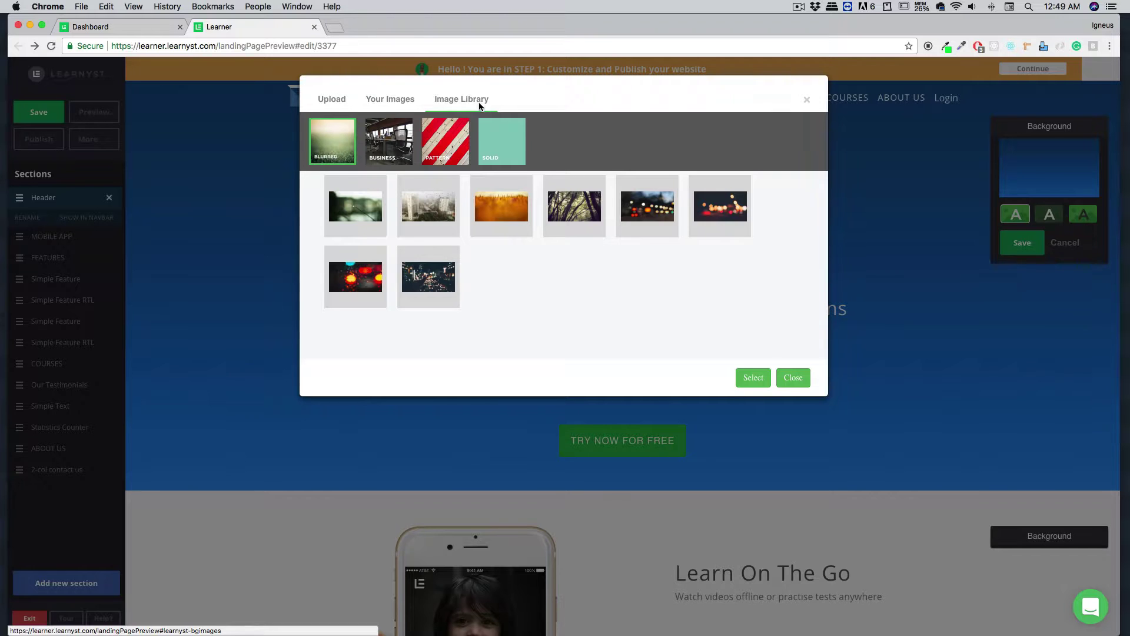
pyautogui.click(719, 206)
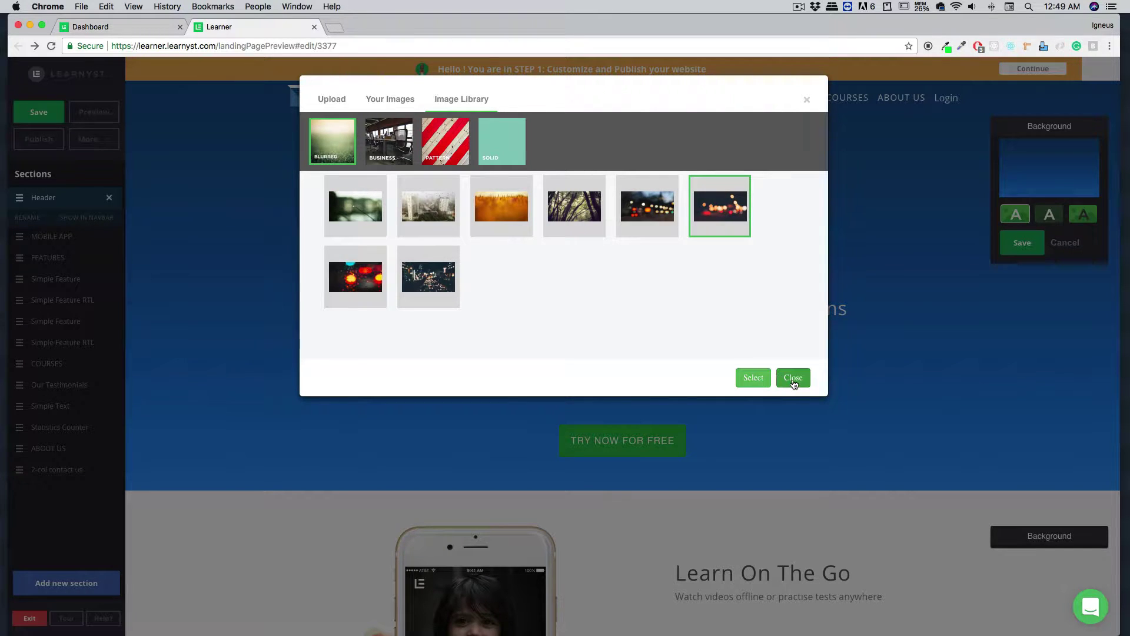
pyautogui.click(752, 378)
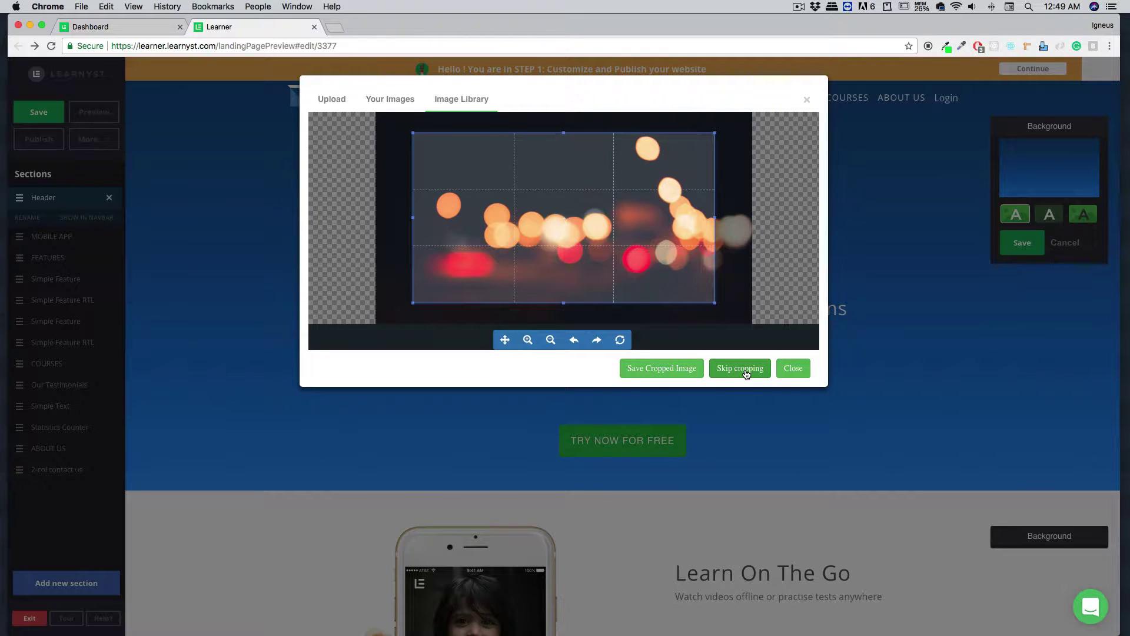
pyautogui.click(746, 374)
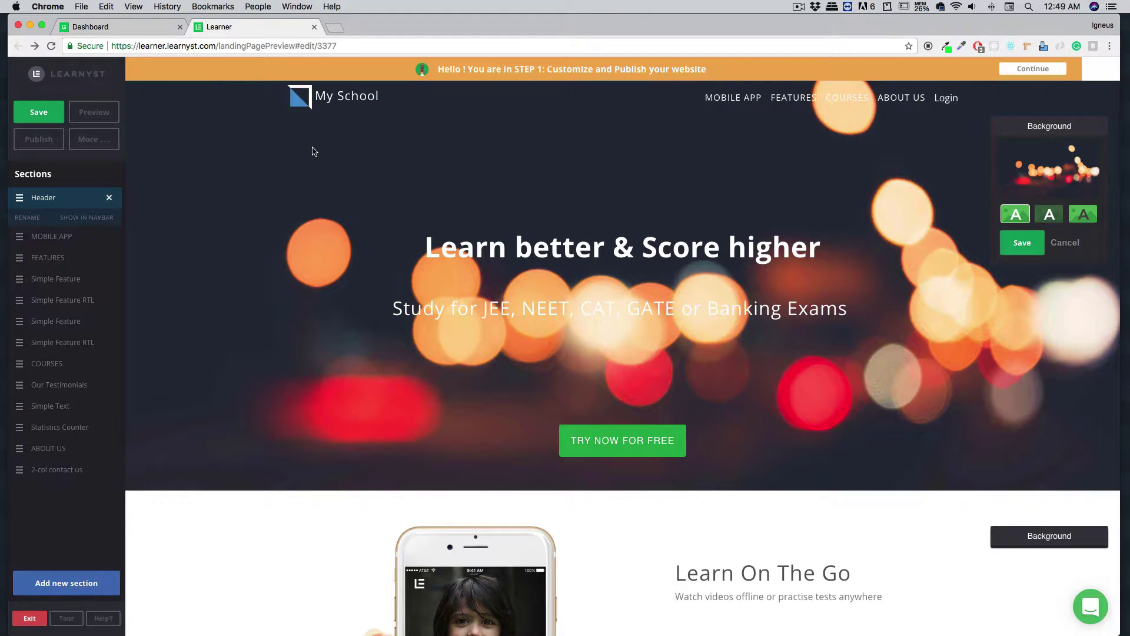
# Upload the green E logo uncropped as the school logo, save the page, and skip publishing
pyautogui.click(300, 110)
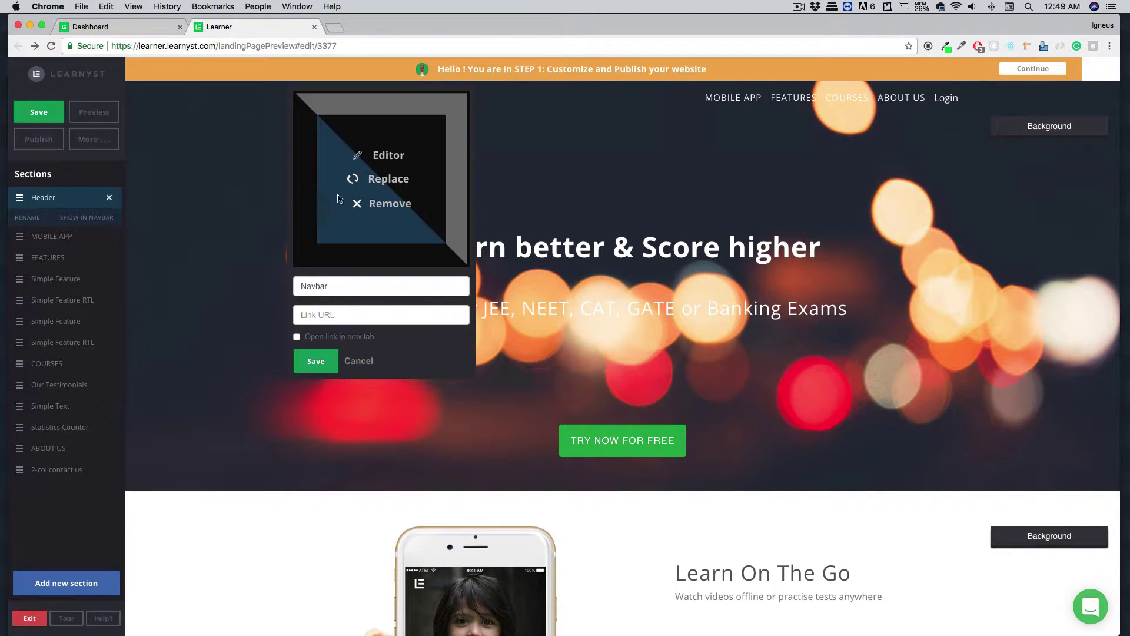
pyautogui.click(393, 186)
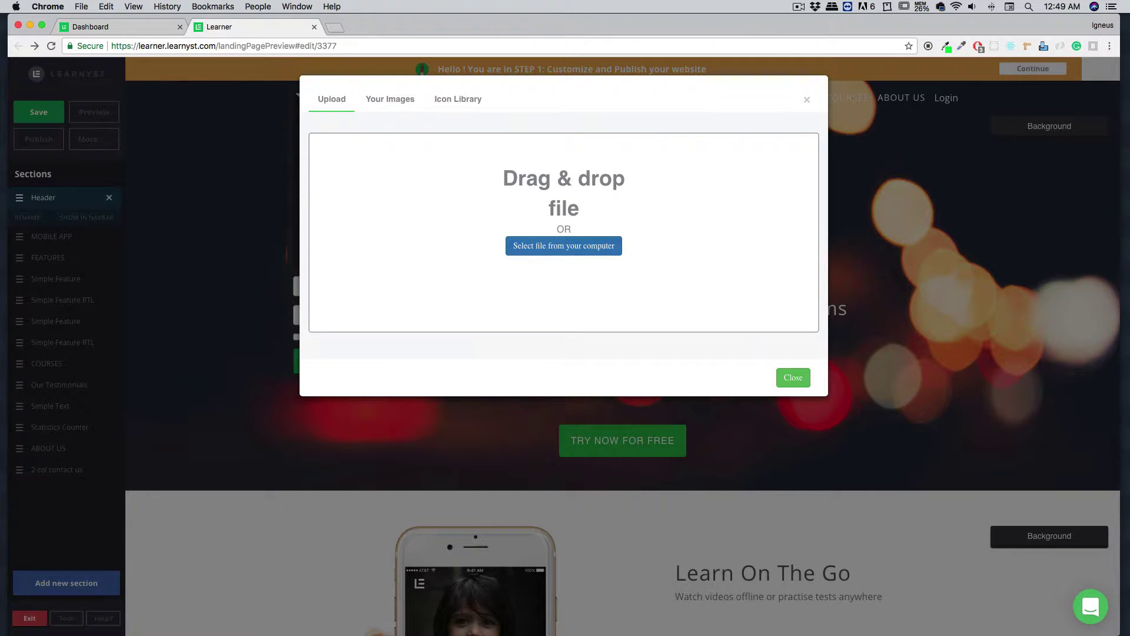
pyautogui.moveTo(101, 248); pyautogui.dragTo(574, 224)
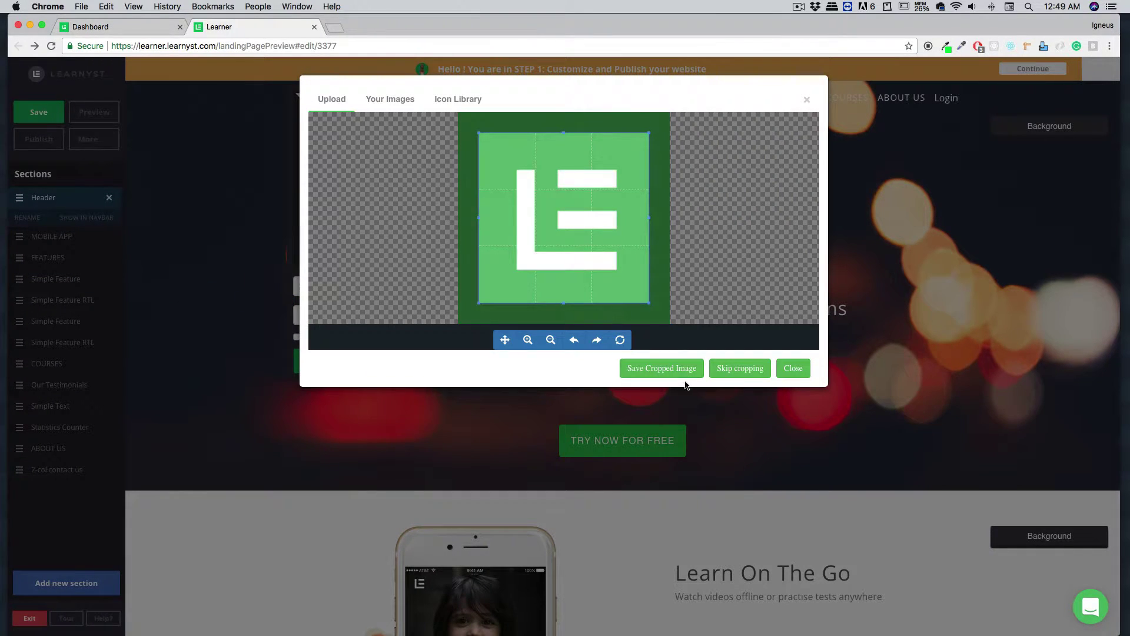
pyautogui.click(746, 373)
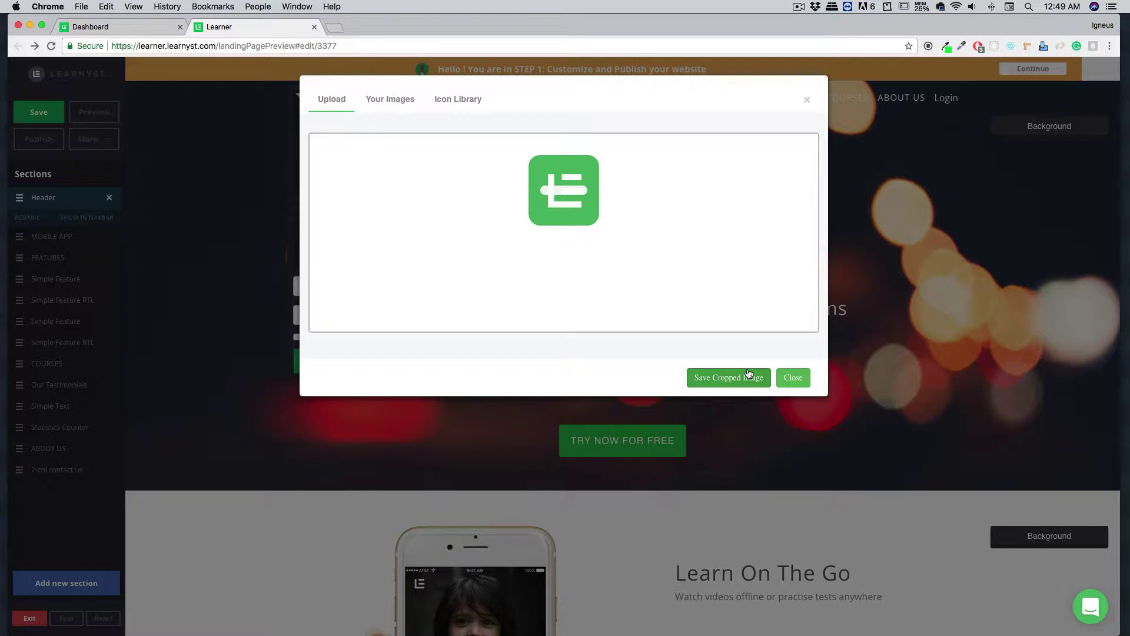
pyautogui.click(748, 375)
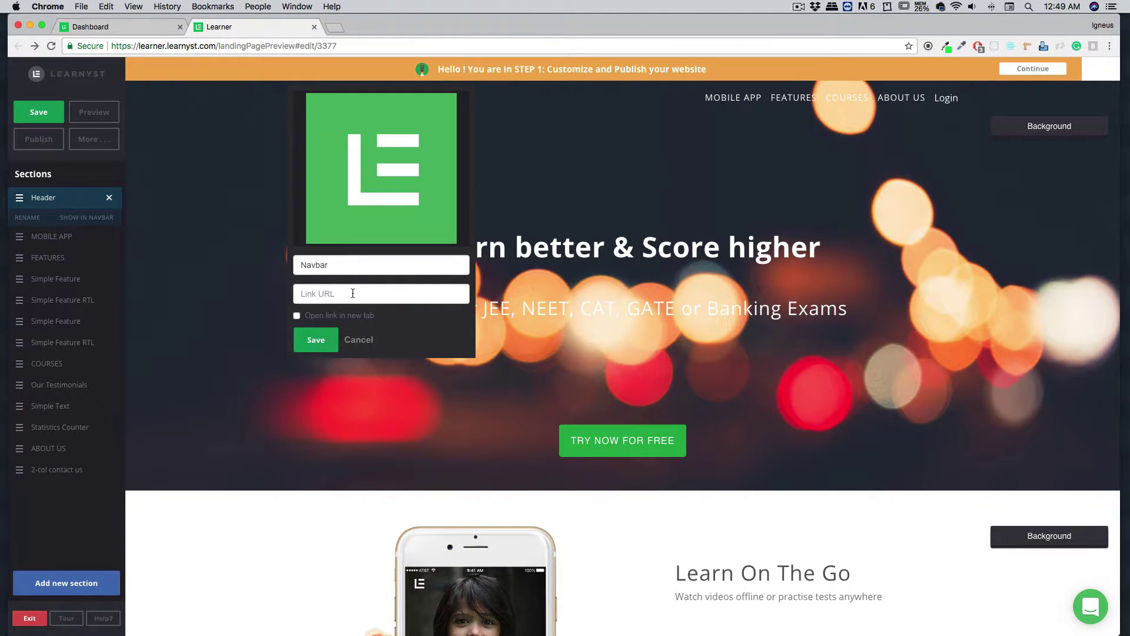
pyautogui.click(316, 340)
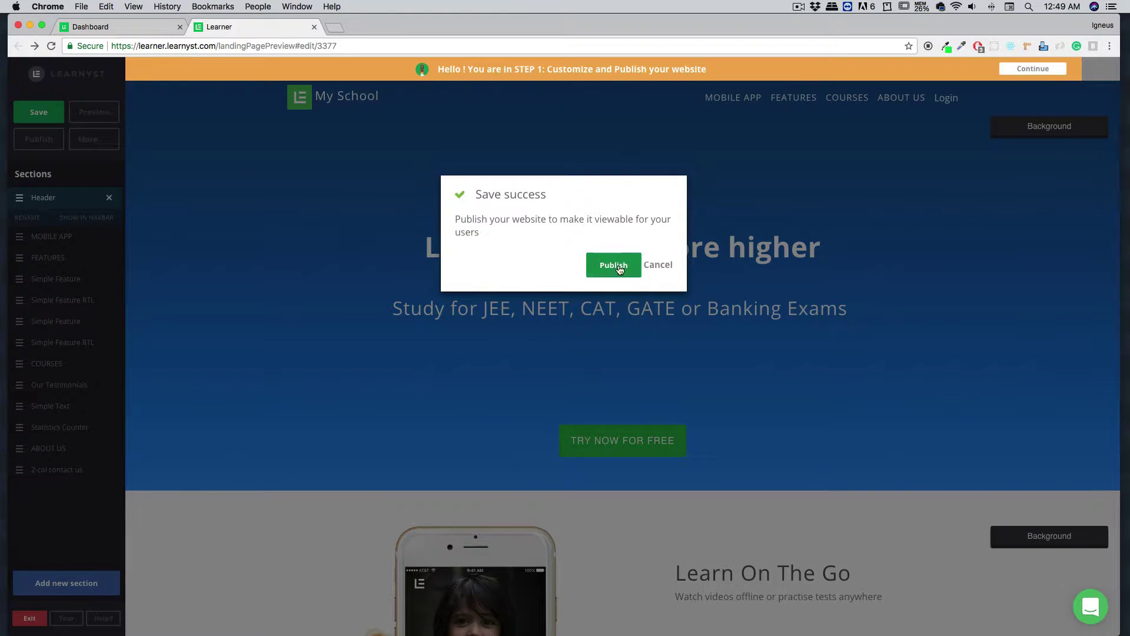
pyautogui.click(660, 270)
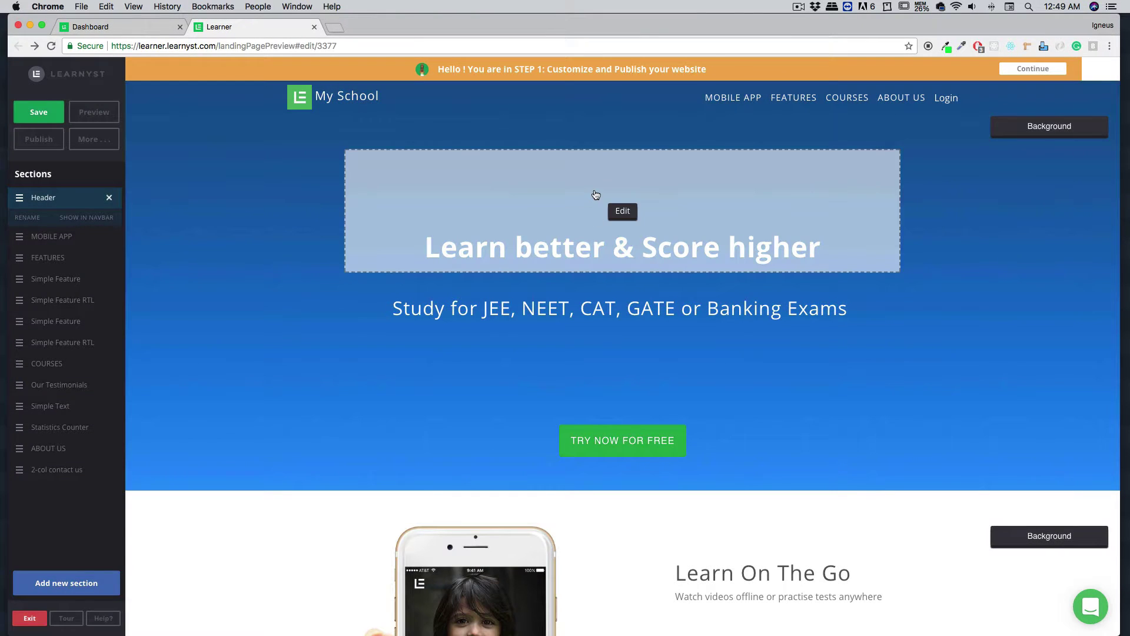
# Replace the header background with the forest trees photo from the Image Library
pyautogui.click(1055, 130)
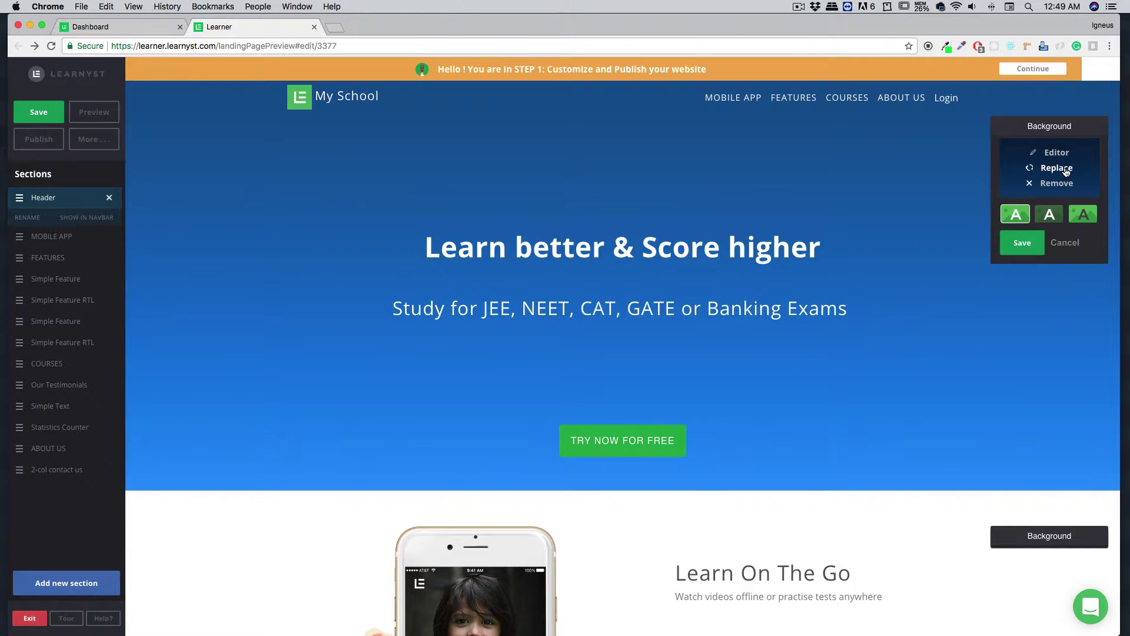
pyautogui.click(1058, 169)
pyautogui.click(460, 101)
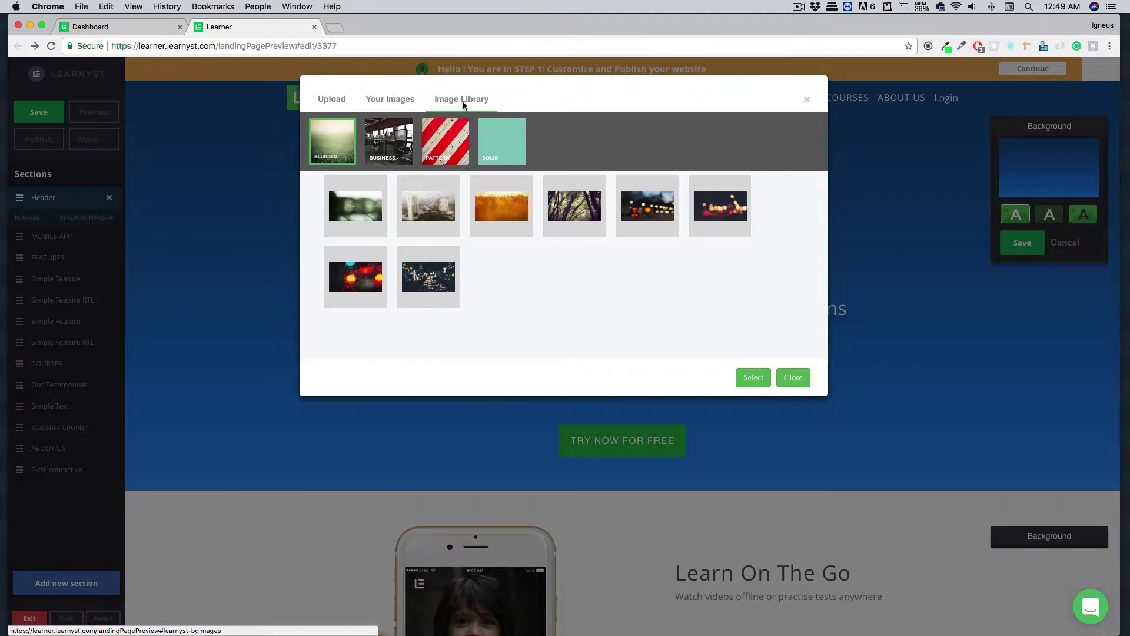
pyautogui.click(587, 206)
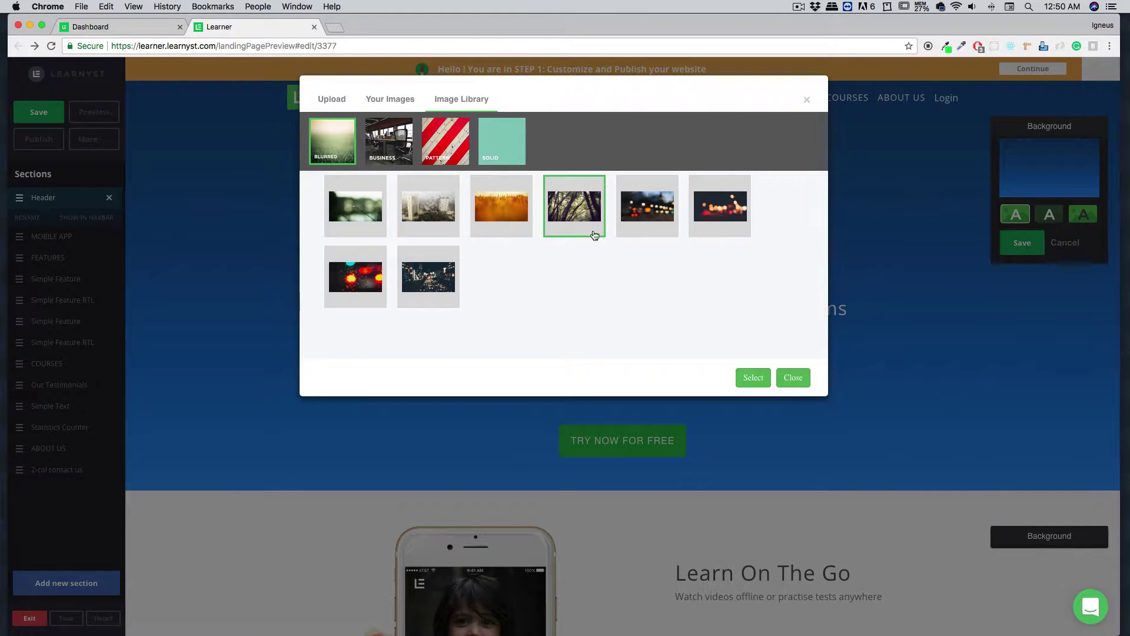
pyautogui.click(752, 377)
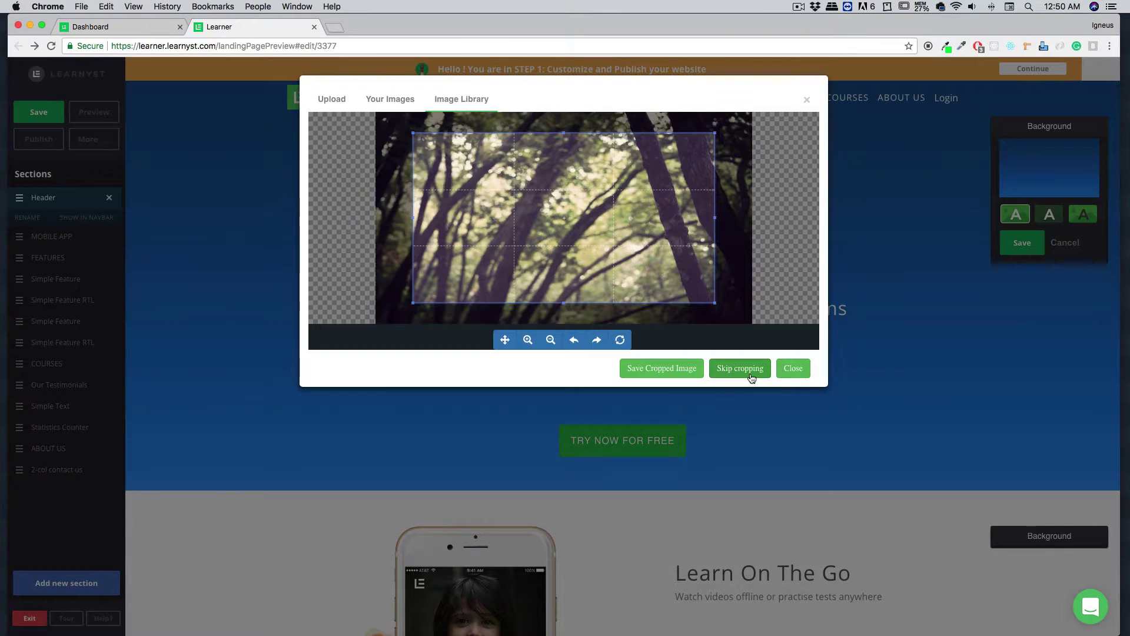
pyautogui.click(746, 372)
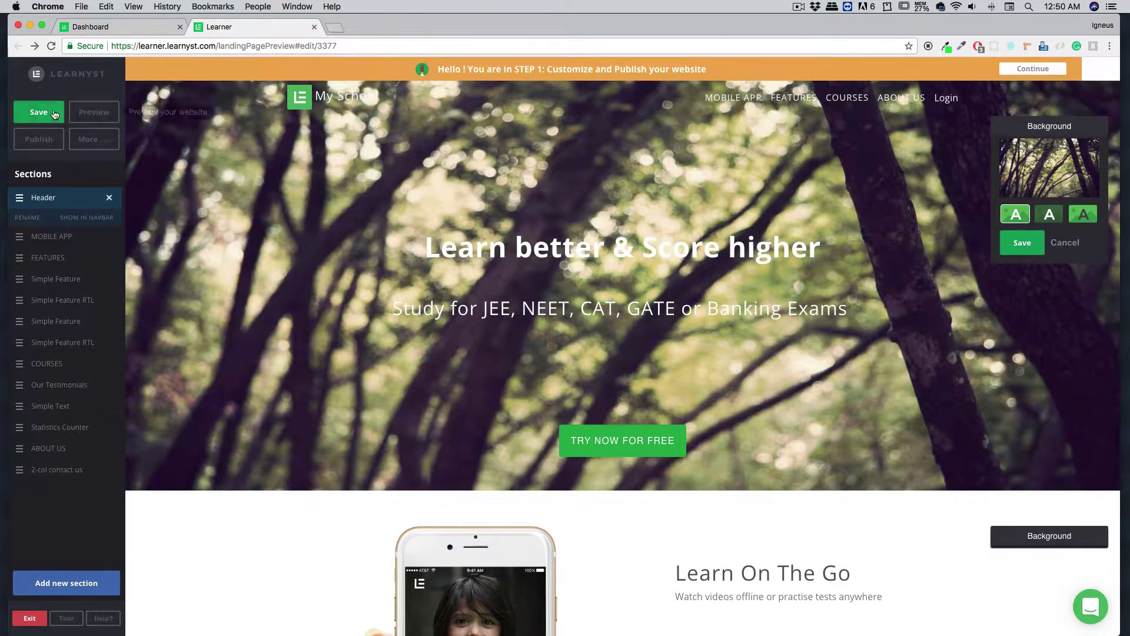
# Save the page without publishing and apply the middle A highlight behind the header text
pyautogui.click(40, 113)
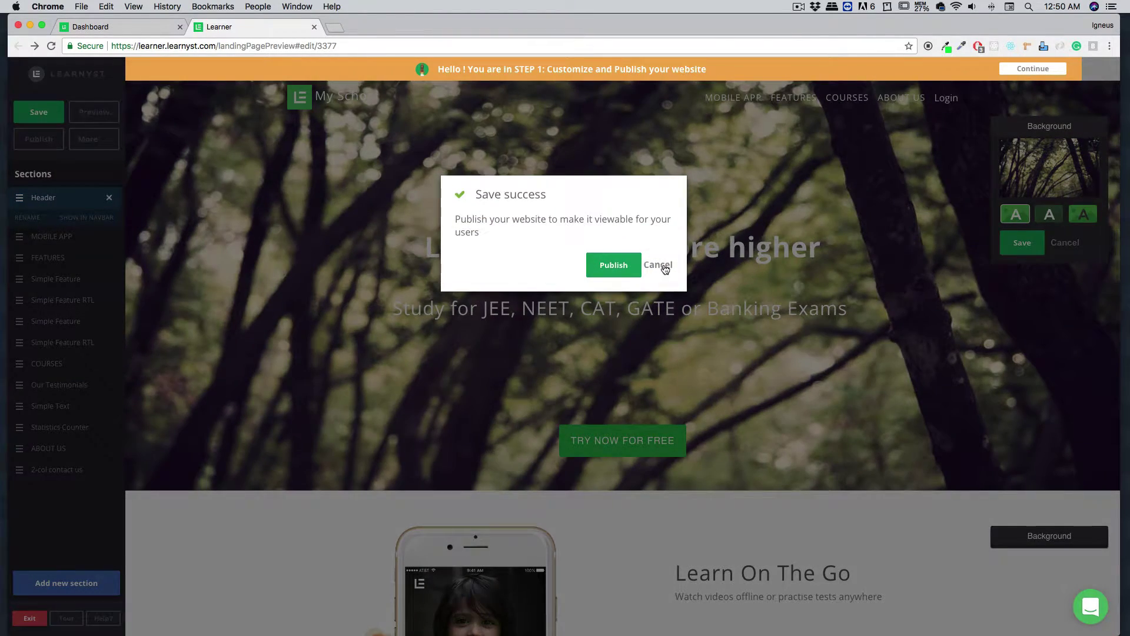
pyautogui.click(660, 264)
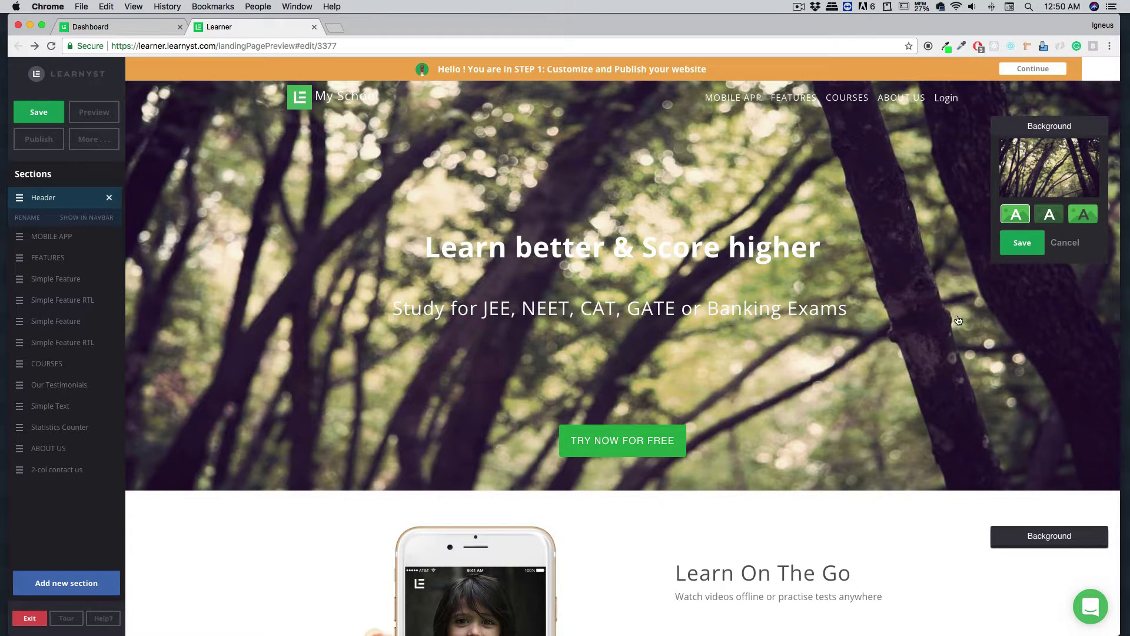
pyautogui.moveTo(958, 320)
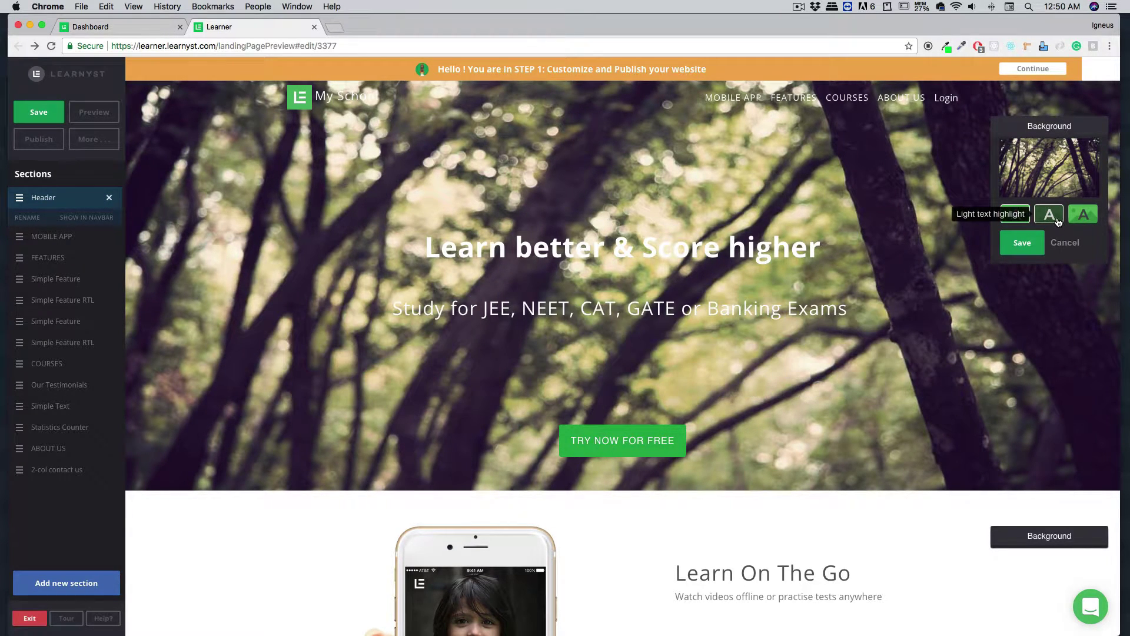
pyautogui.click(1058, 221)
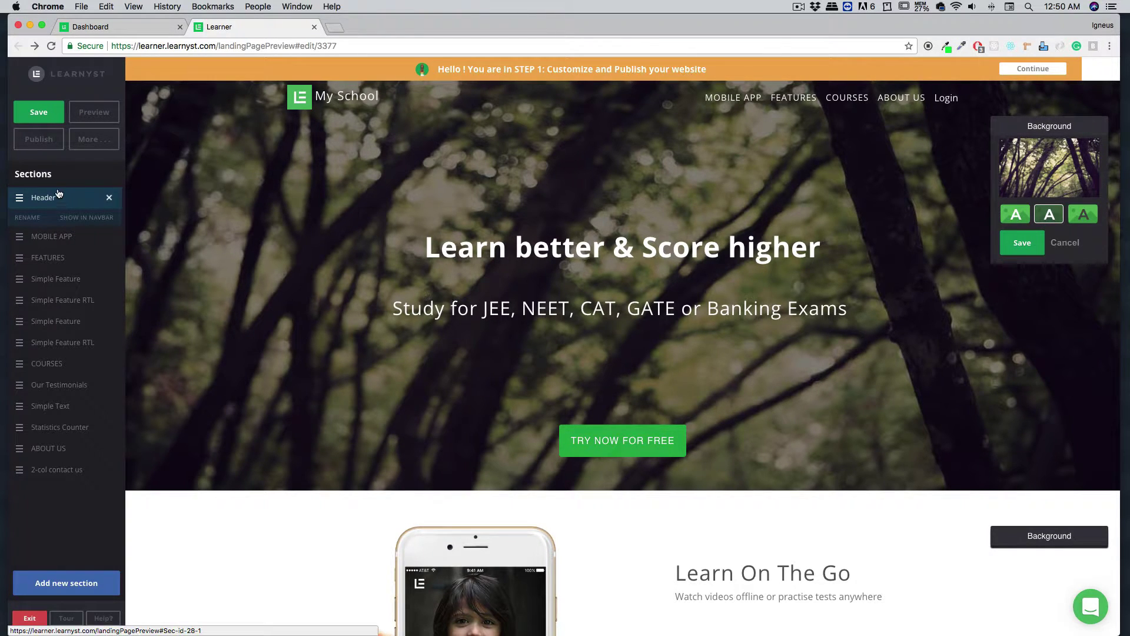
# Jump to the MOBILE APP section and scroll to the Practise and Discussion Forum sections
pyautogui.click(62, 245)
pyautogui.scroll(-15, 179, 288)
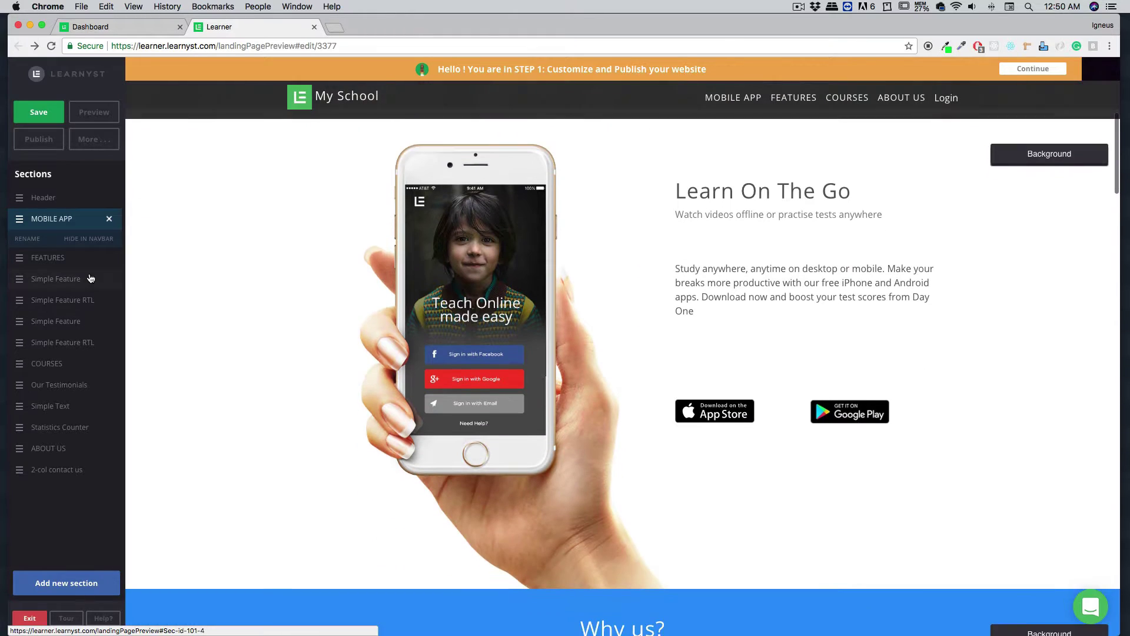
pyautogui.scroll(-8, 175, 287)
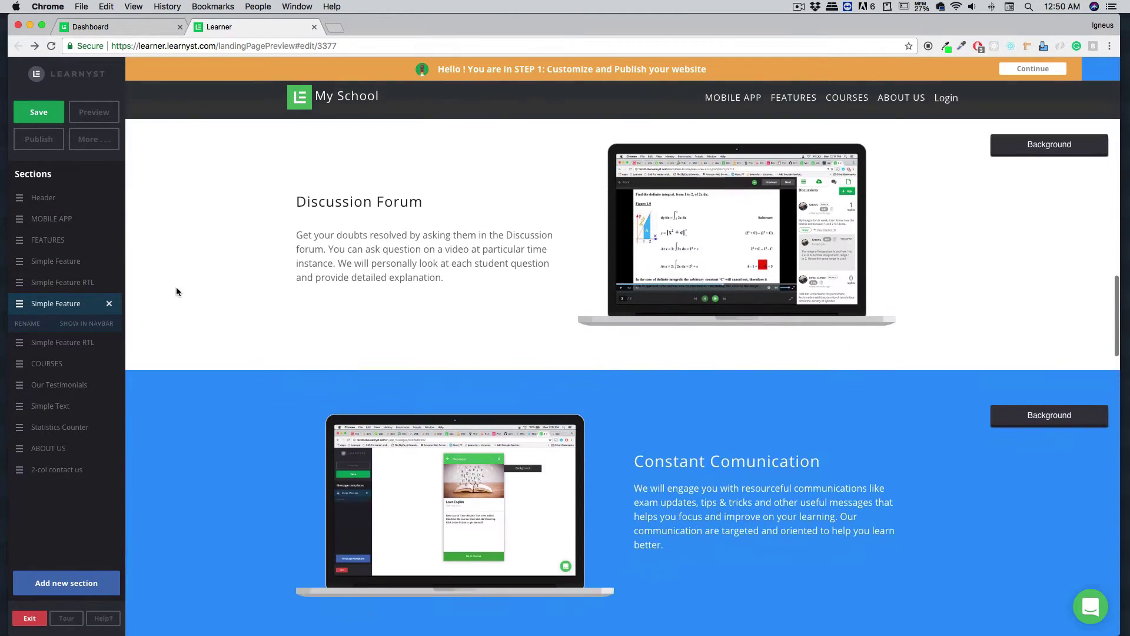
pyautogui.scroll(3, 175, 287)
pyautogui.scroll(4, 175, 288)
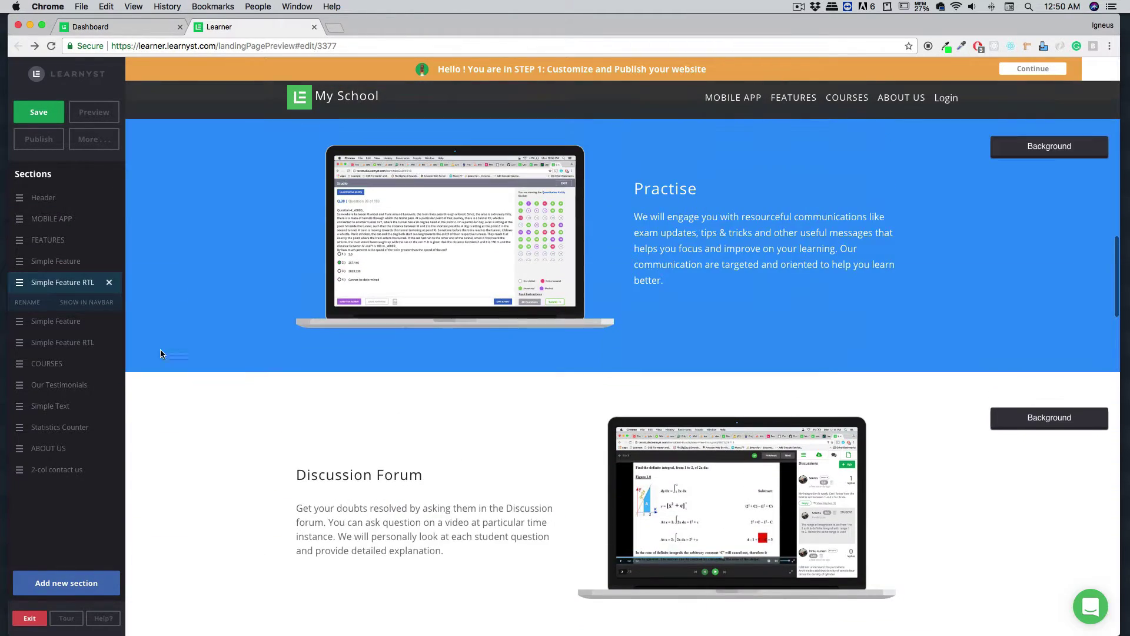
# Add the Large Header layout with video and signup form, then drag it to the top of Sections
pyautogui.click(80, 583)
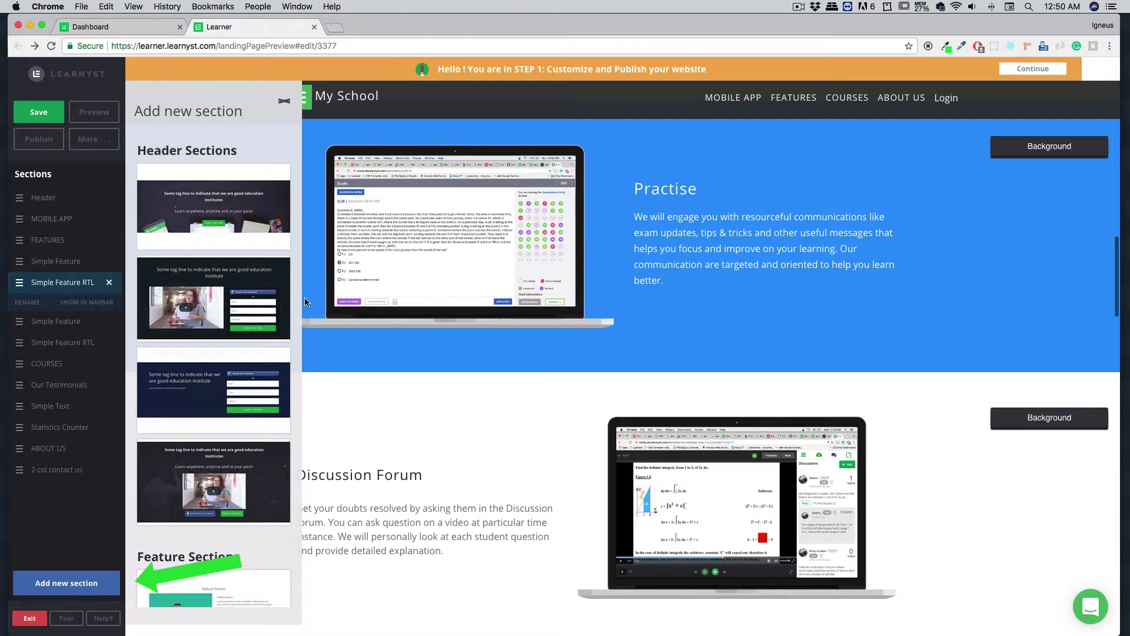
pyautogui.scroll(-5, 250, 262)
pyautogui.scroll(-6, 249, 262)
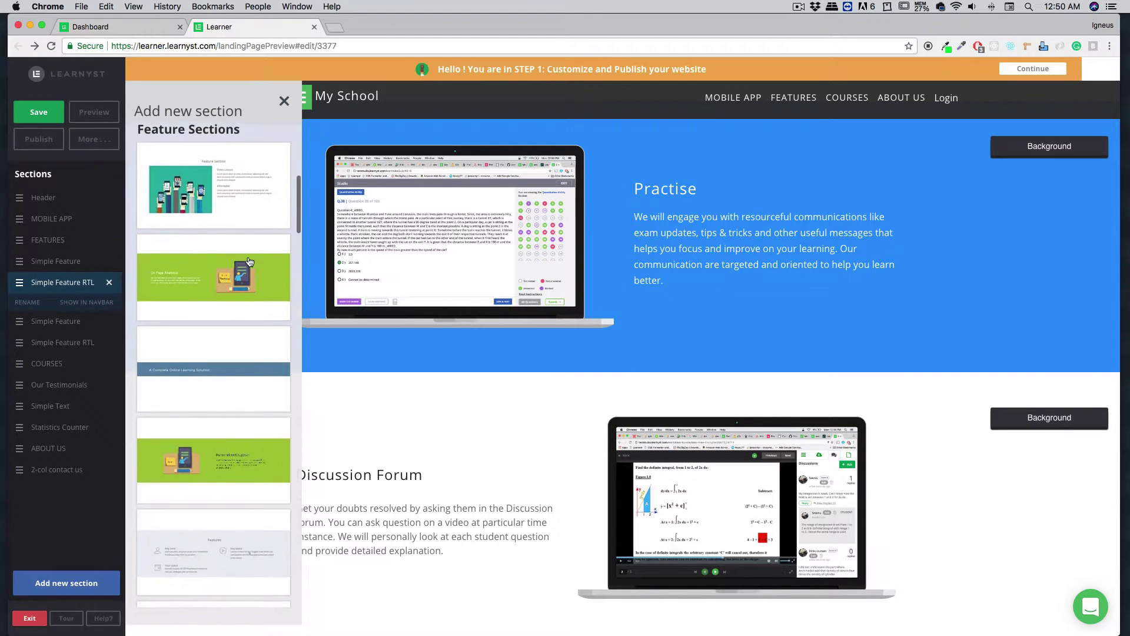
pyautogui.scroll(-8, 249, 262)
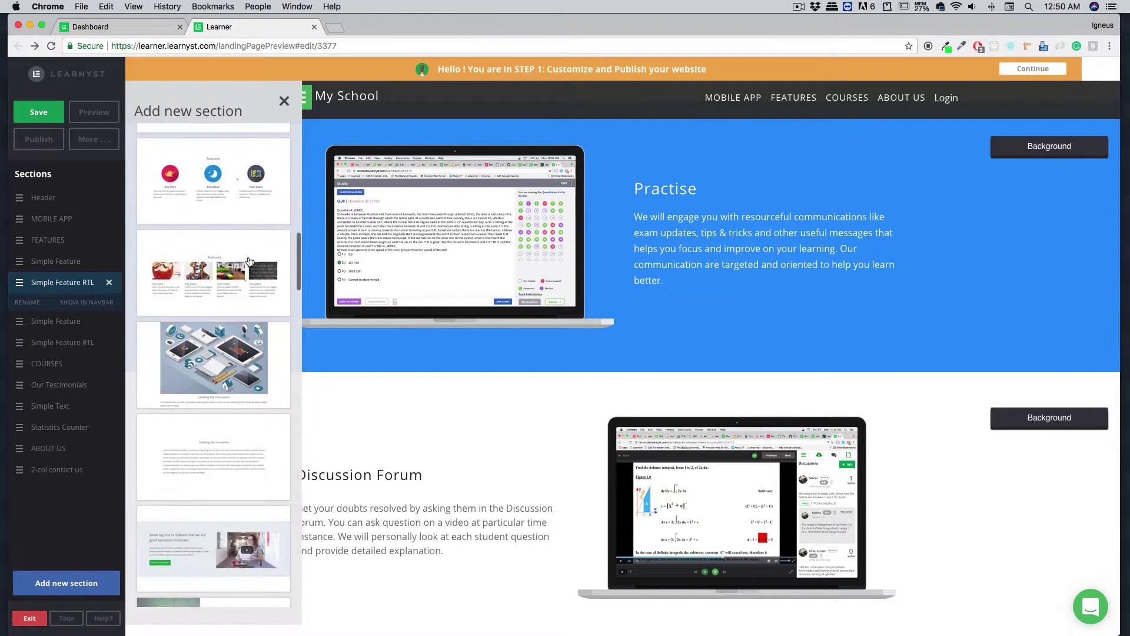
pyautogui.scroll(-5, 250, 262)
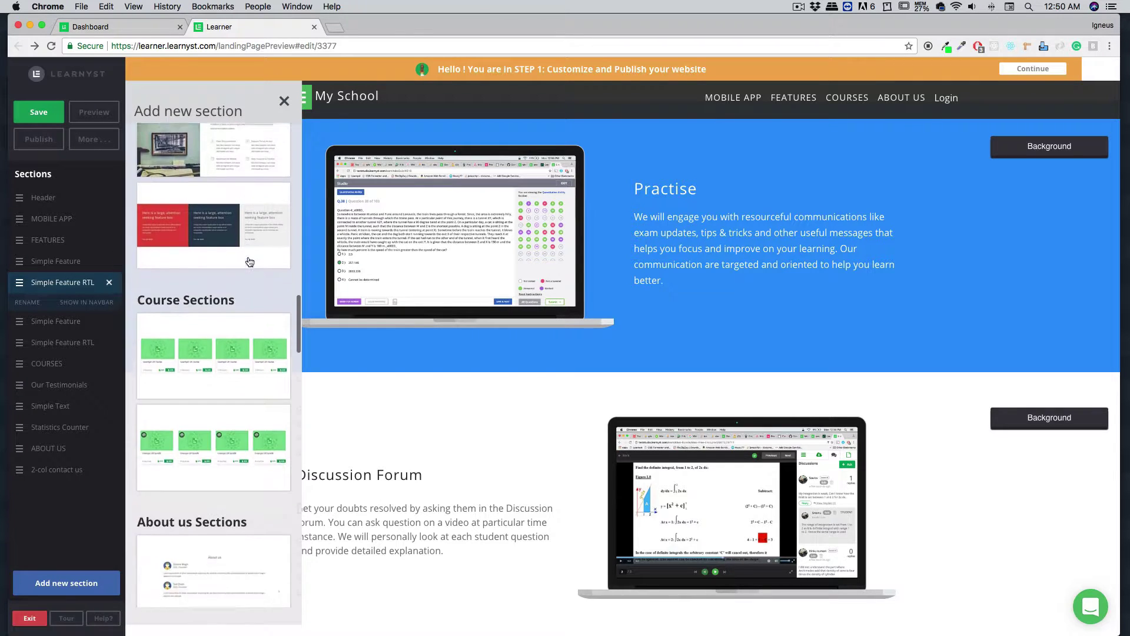
pyautogui.scroll(20, 250, 262)
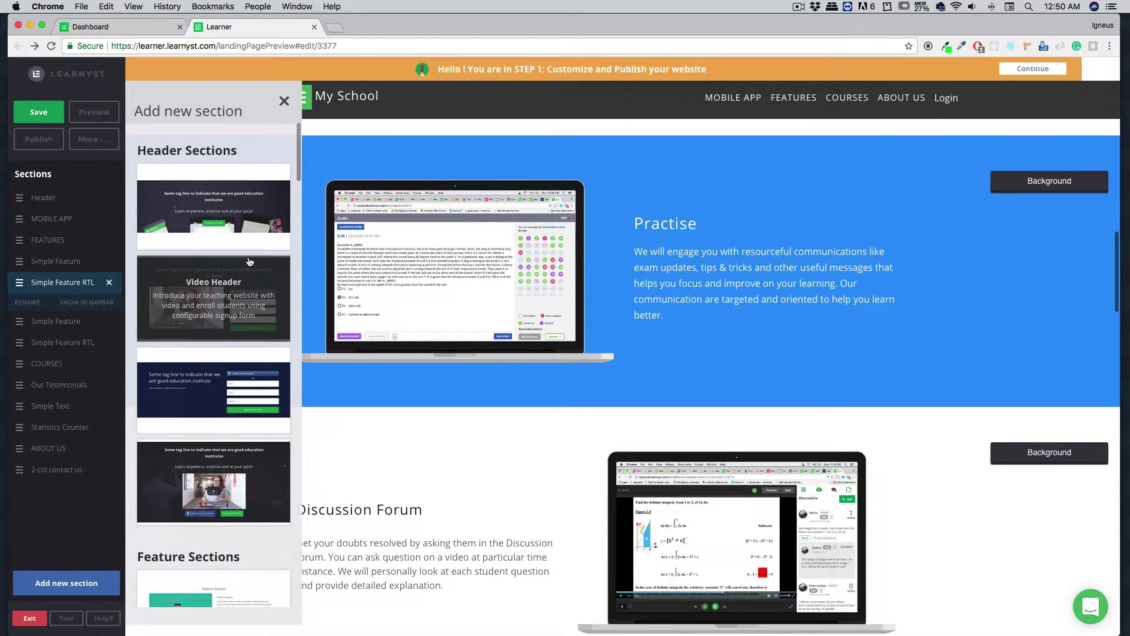
pyautogui.scroll(-2, 250, 262)
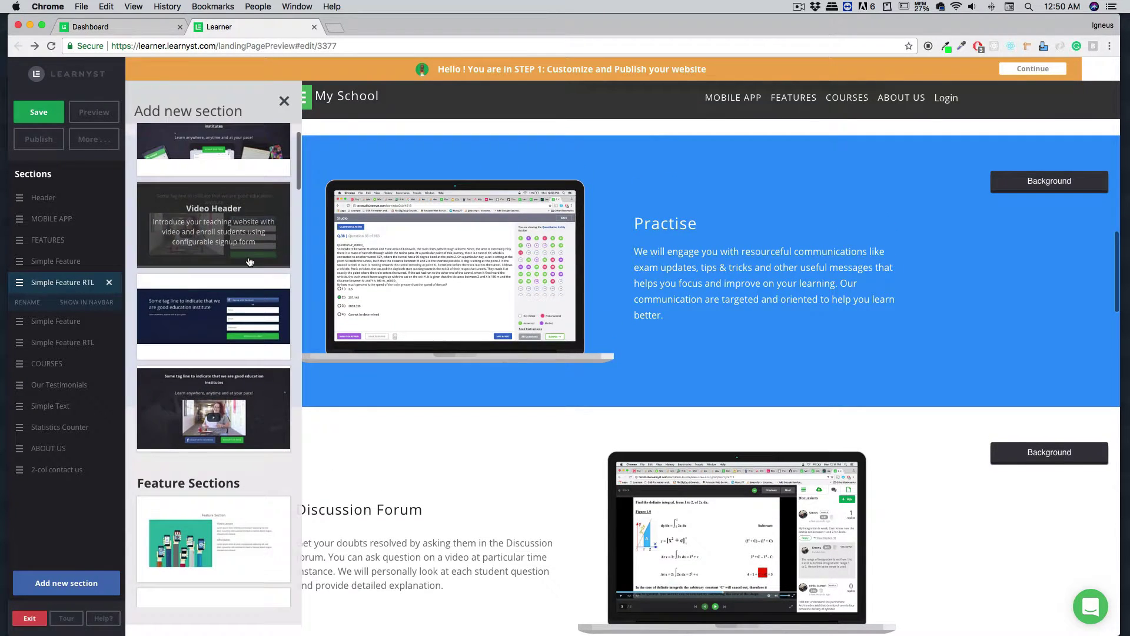
pyautogui.click(255, 392)
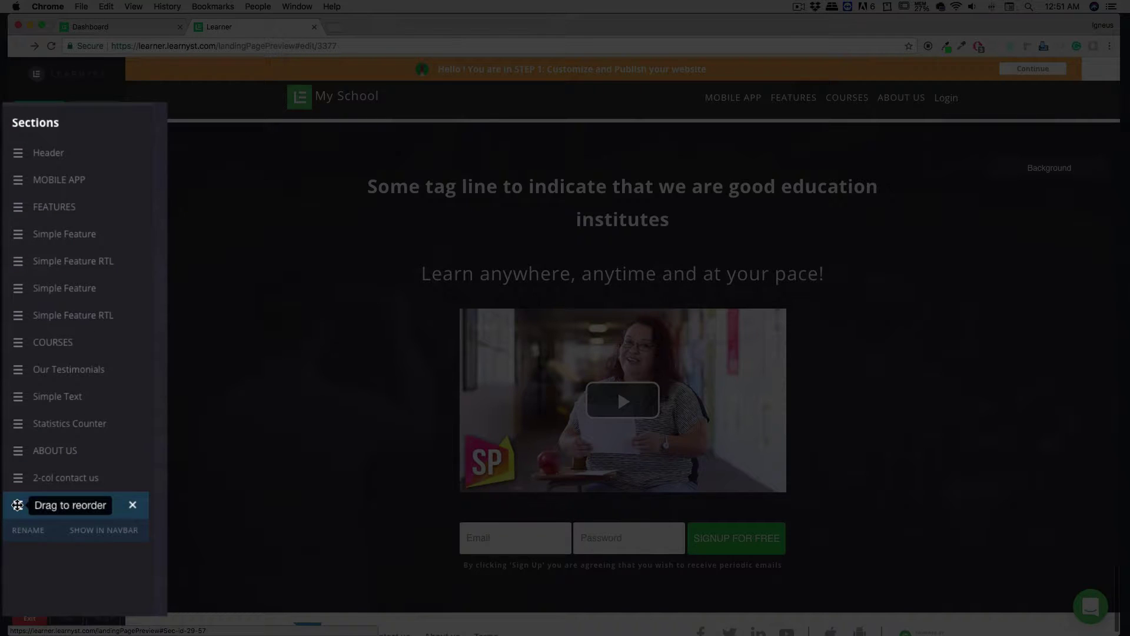
pyautogui.moveTo(17, 505); pyautogui.dragTo(21, 141)
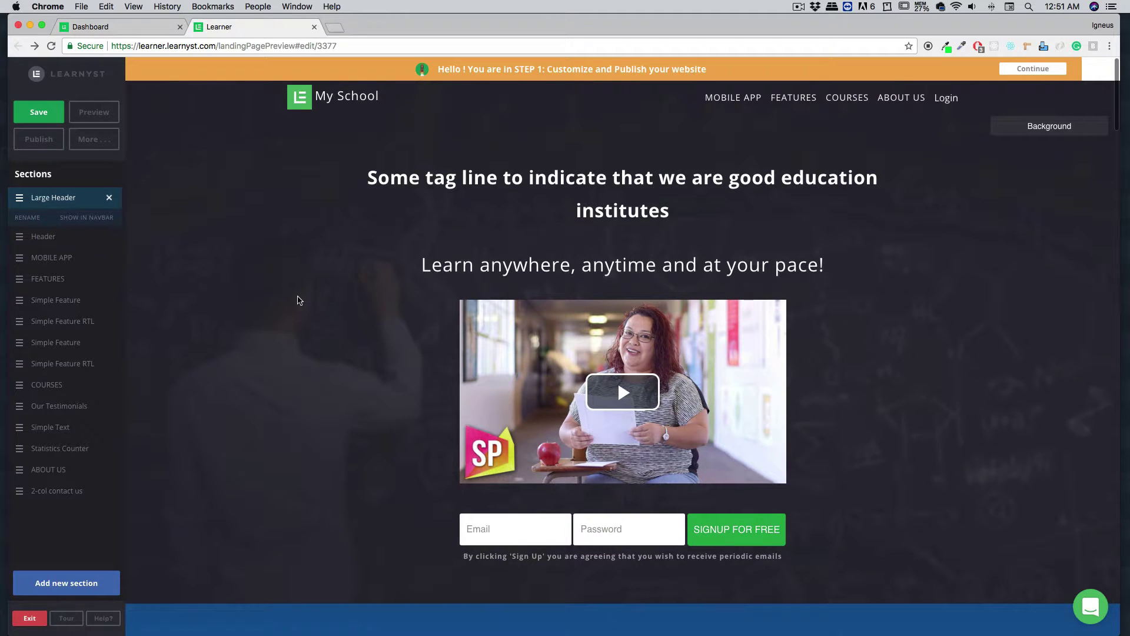
pyautogui.click(639, 396)
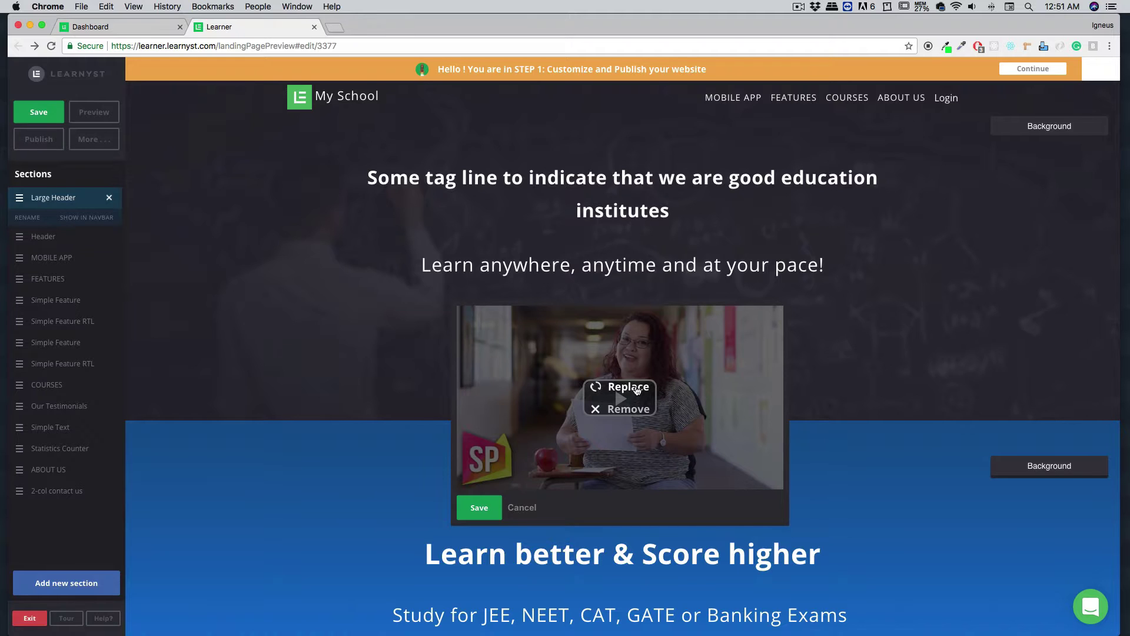
pyautogui.click(636, 391)
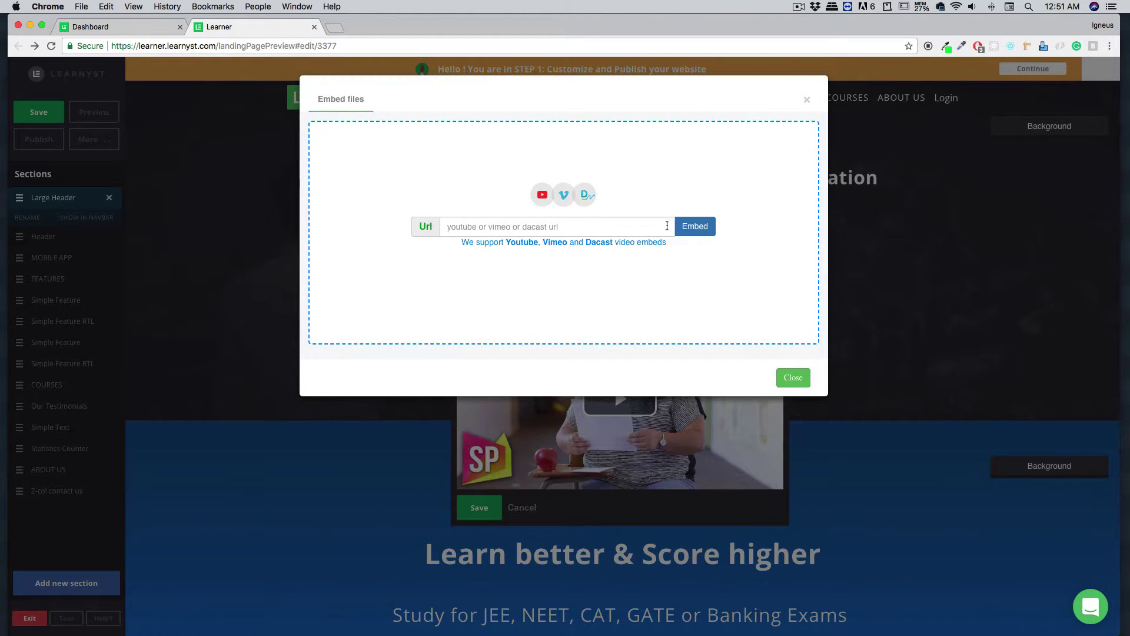
pyautogui.click(793, 377)
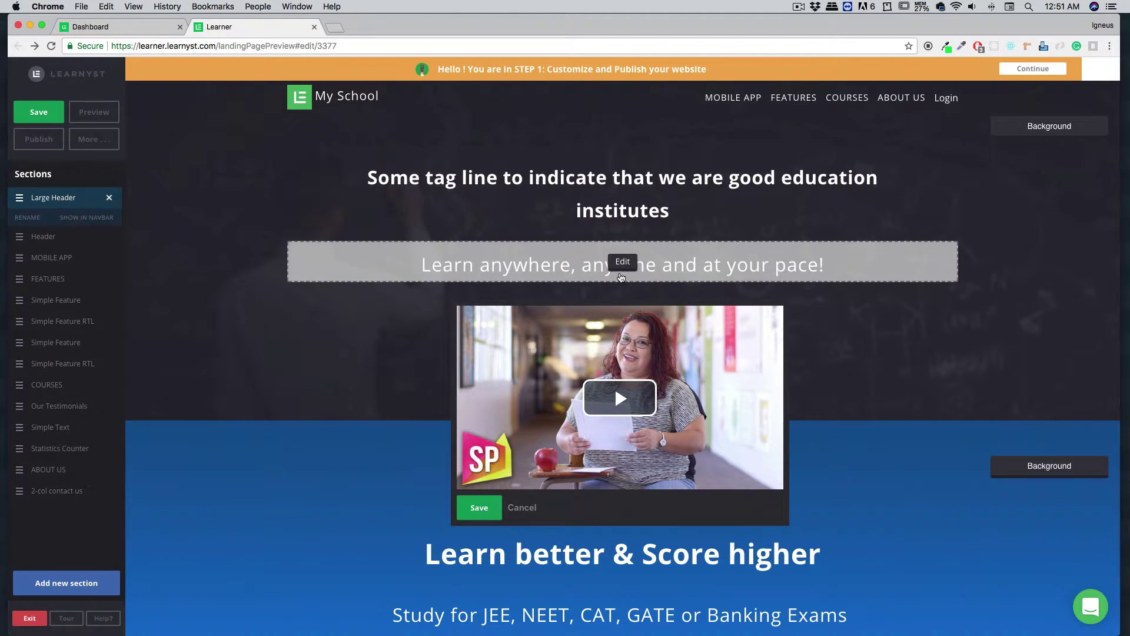
pyautogui.click(619, 272)
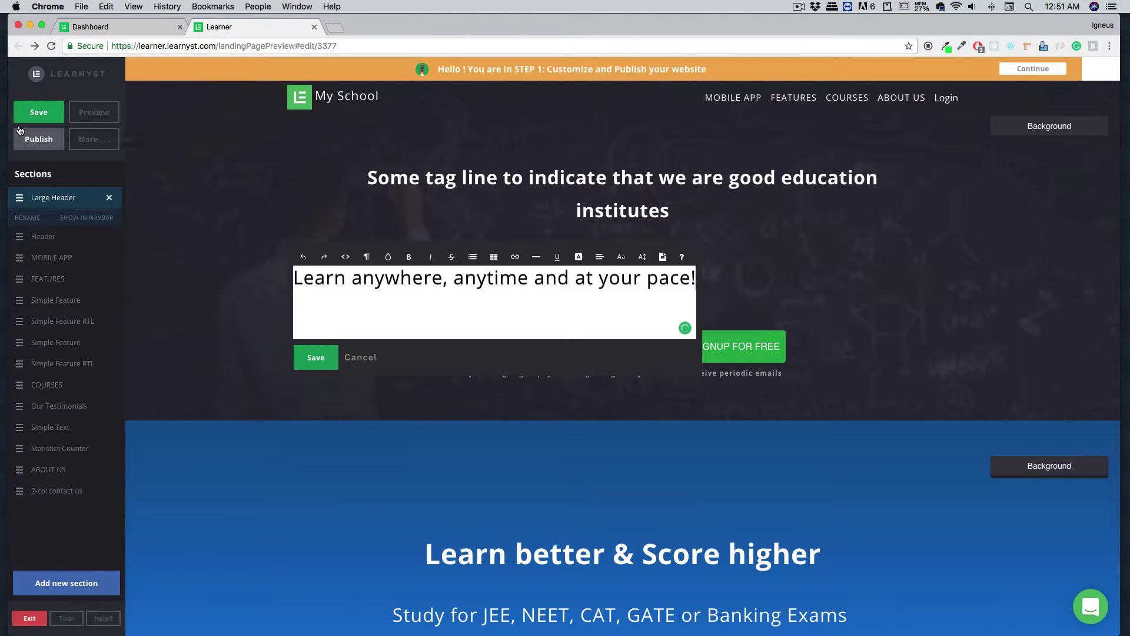
pyautogui.click(366, 358)
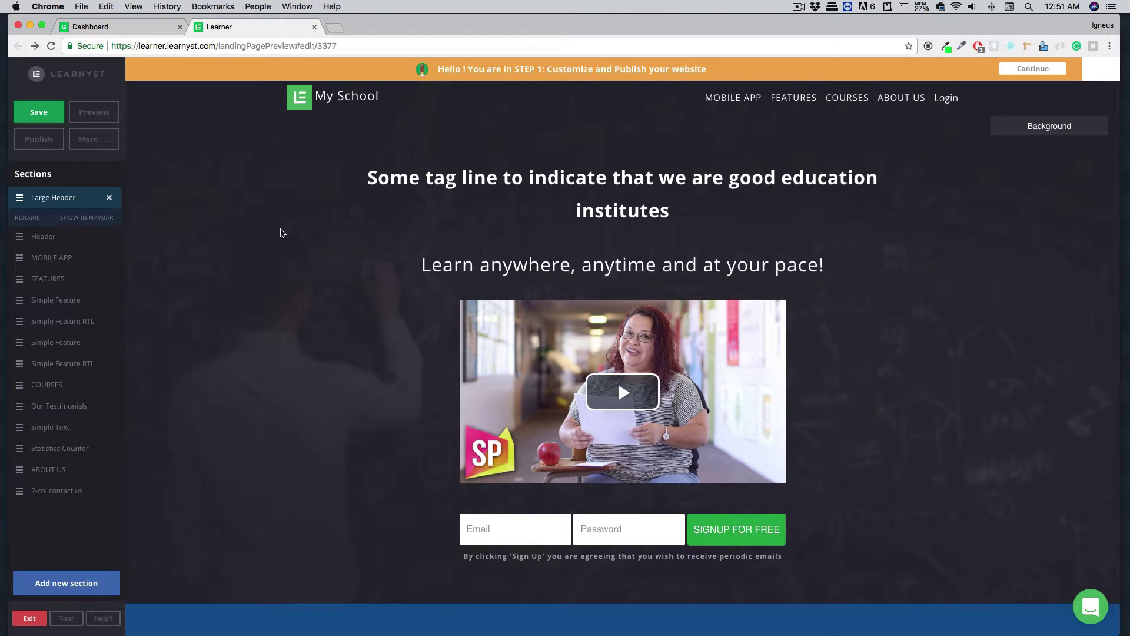
pyautogui.scroll(-5, 281, 233)
pyautogui.scroll(-4, 280, 234)
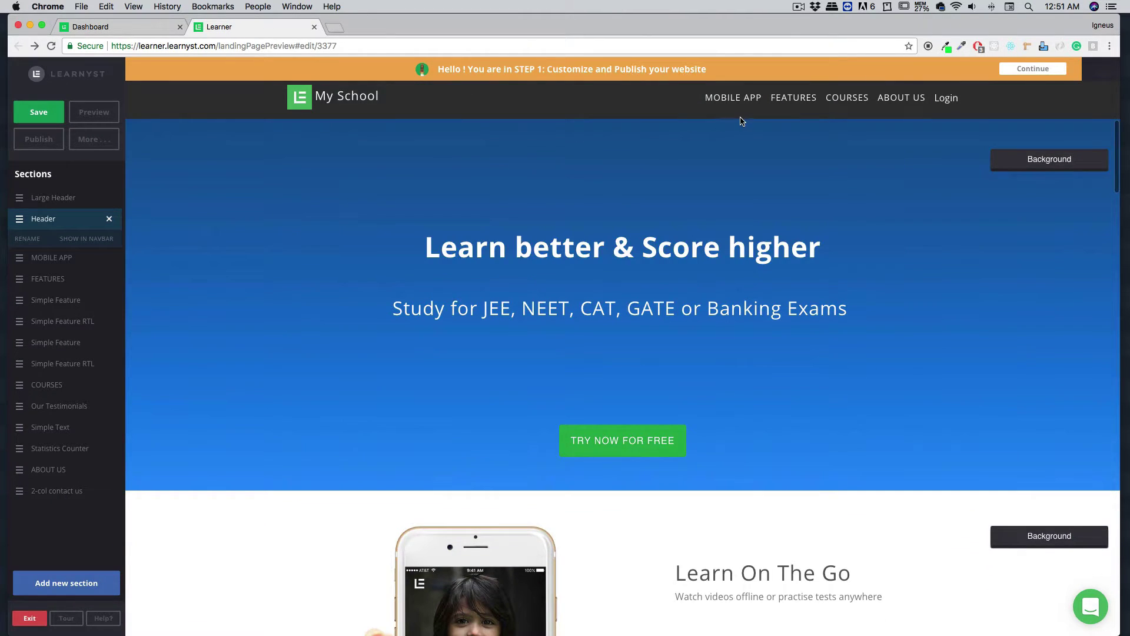
# Jump via the Mobile App, Features and Courses navbar links, then select the Courses section
pyautogui.click(731, 97)
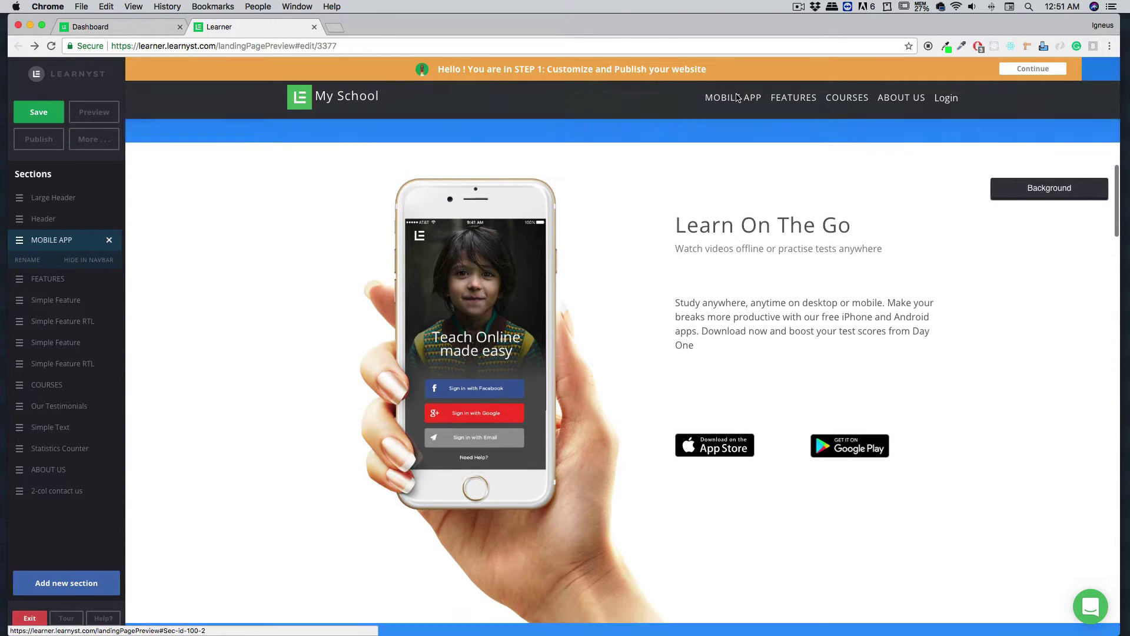
pyautogui.click(805, 99)
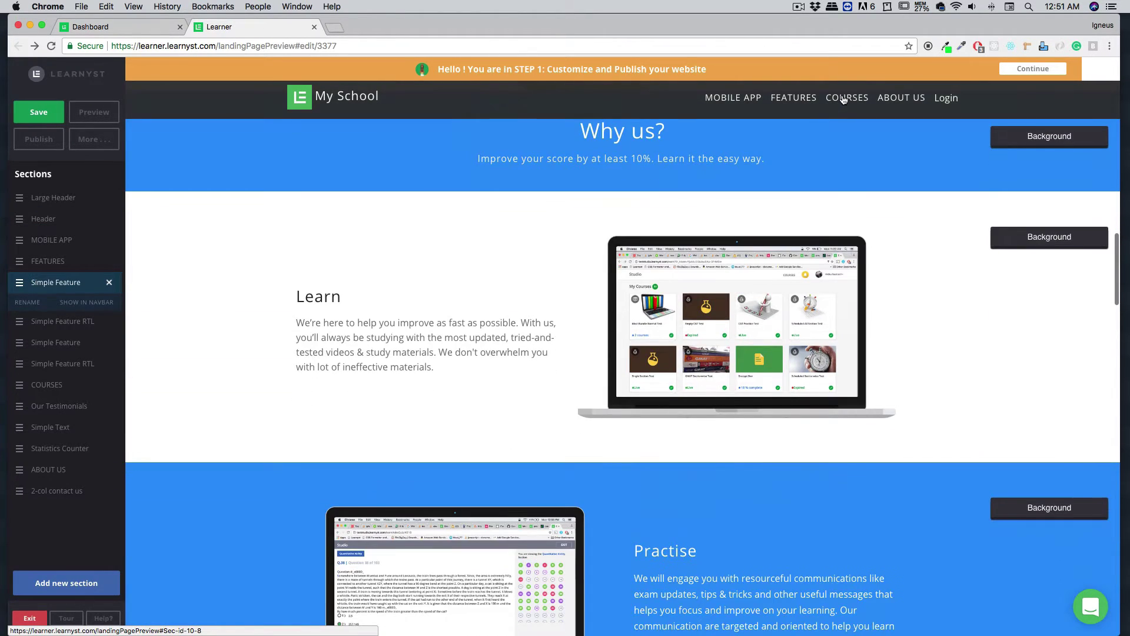
pyautogui.click(844, 100)
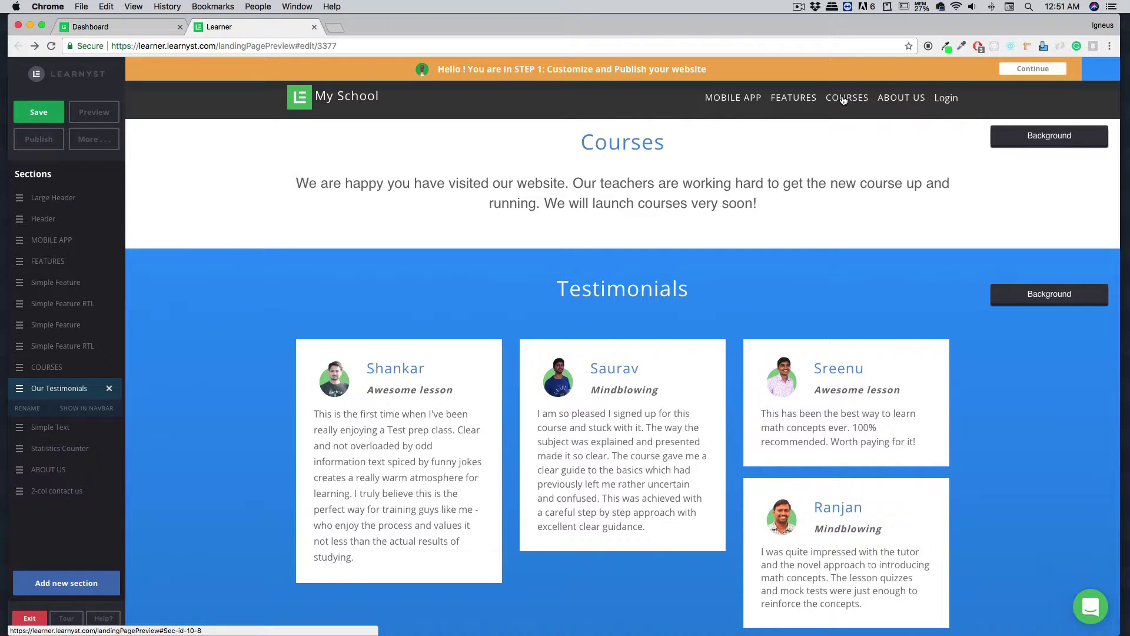
pyautogui.click(59, 367)
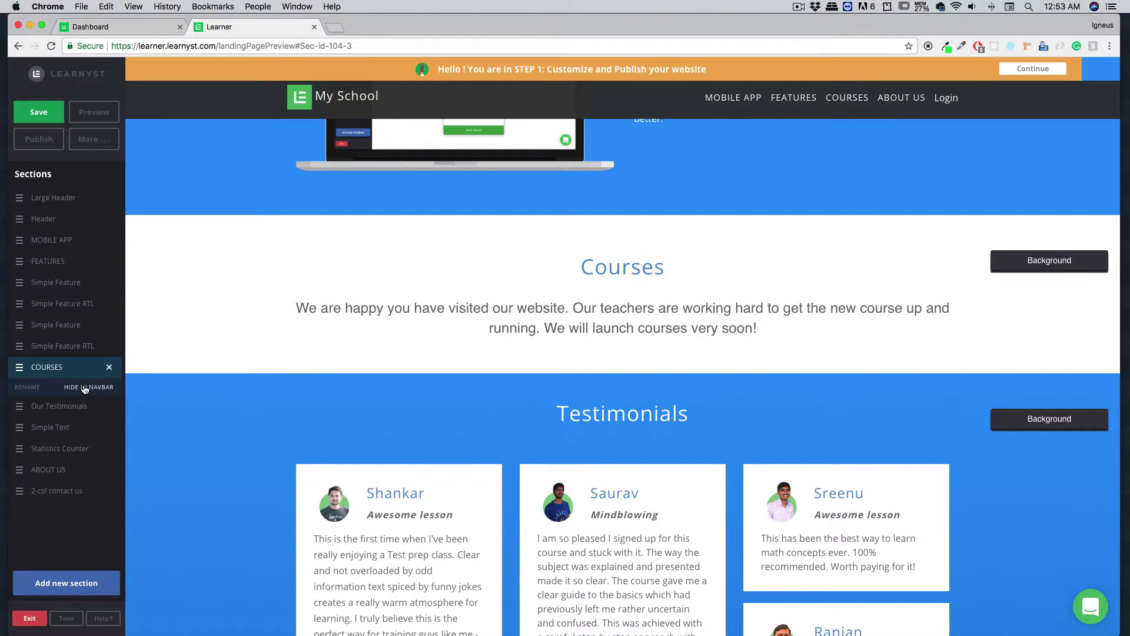
# Toggle the Courses section's navbar visibility, then start renaming the Our Testimonials section
pyautogui.click(85, 388)
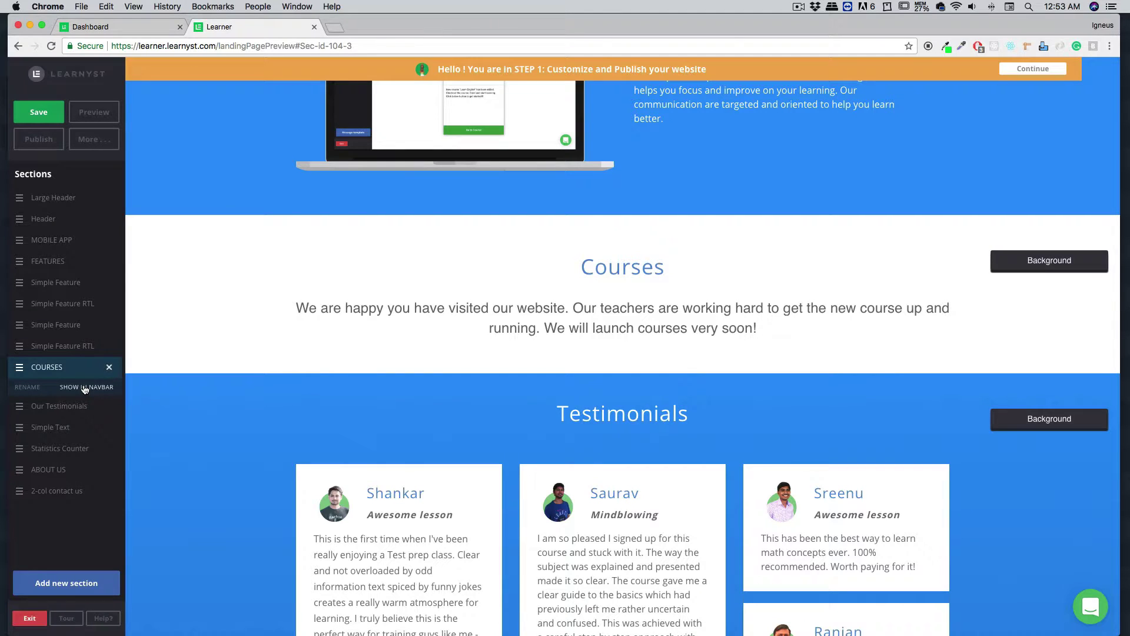
pyautogui.click(92, 388)
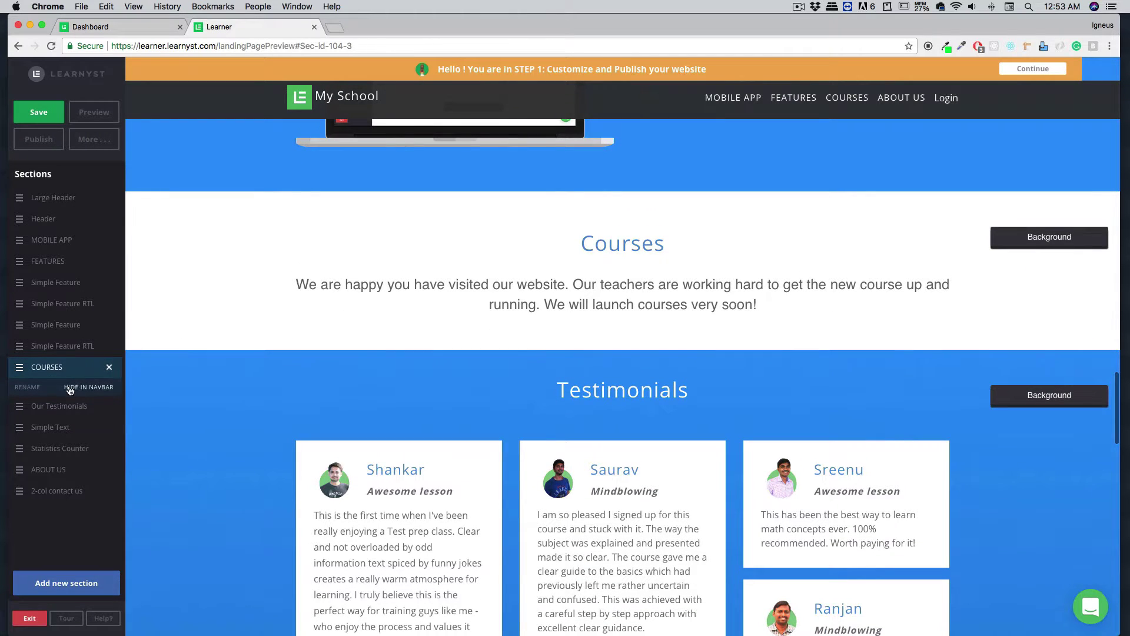
pyautogui.click(89, 387)
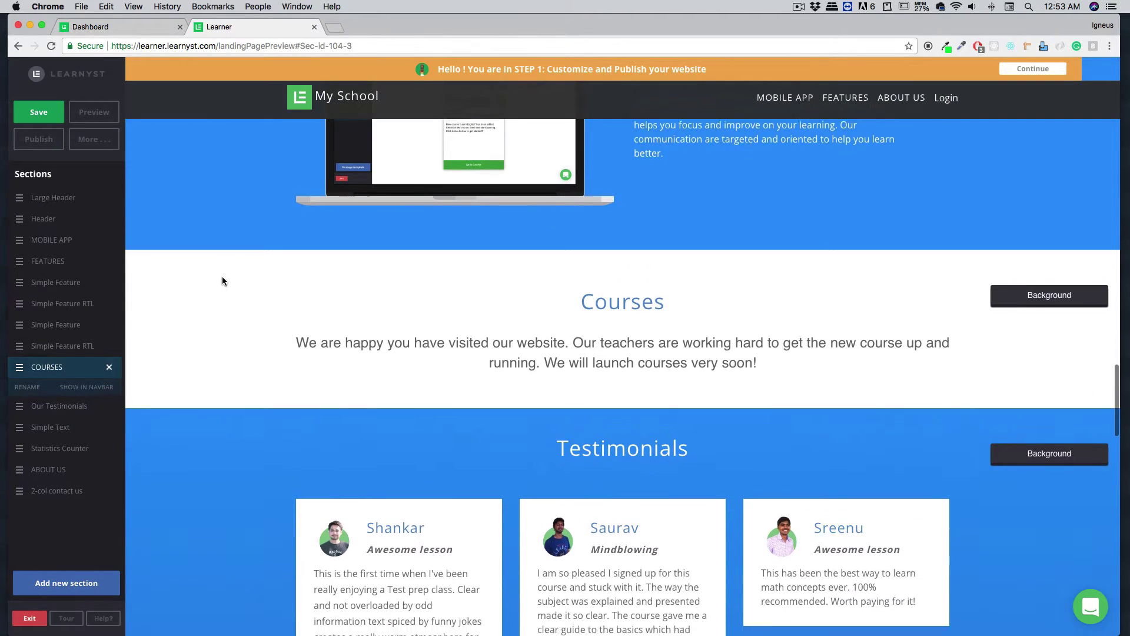
pyautogui.click(87, 387)
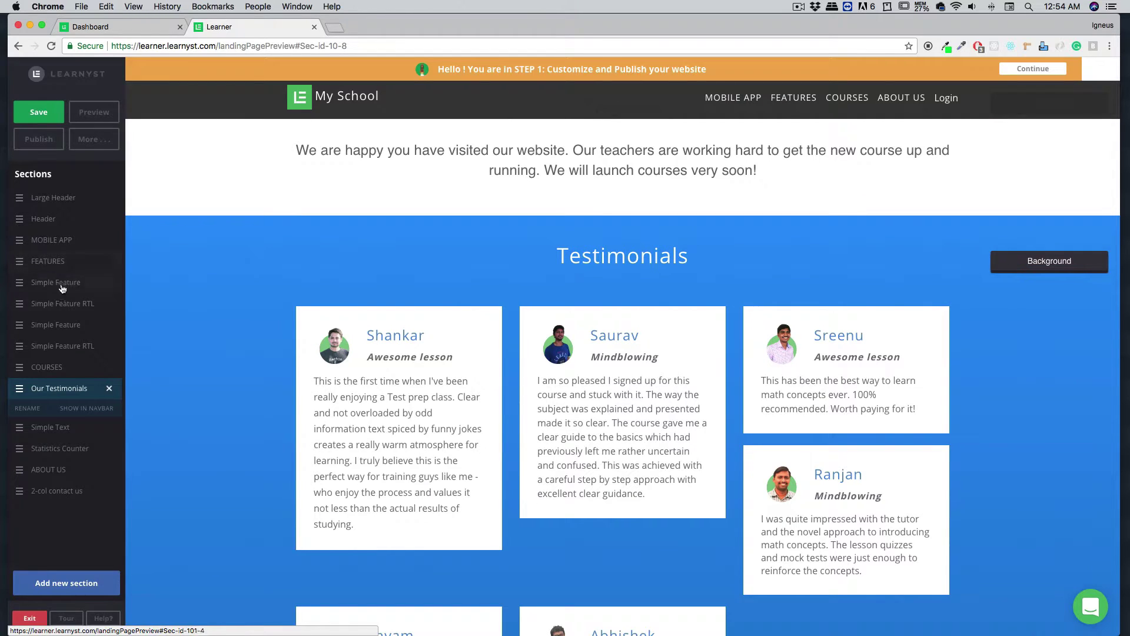
pyautogui.click(30, 409)
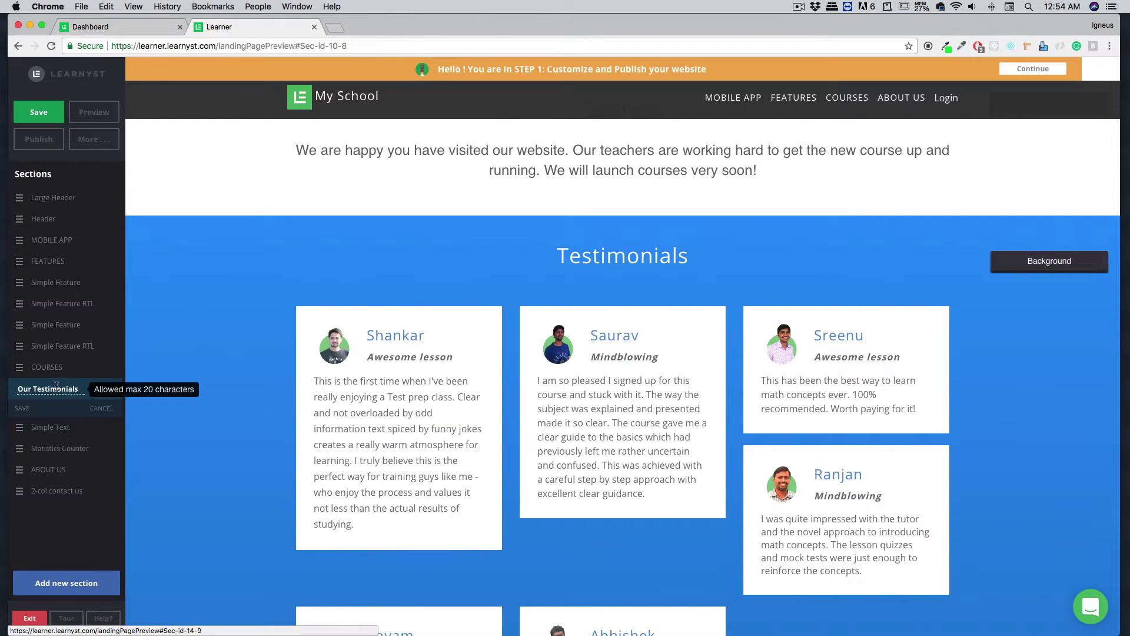
# Rename Our Testimonials to 'Word Gift', show it in the navbar, then select the Header
pyautogui.click(56, 388)
pyautogui.tripleClick(56, 387)
pyautogui.click(59, 388)
pyautogui.tripleClick(62, 388)
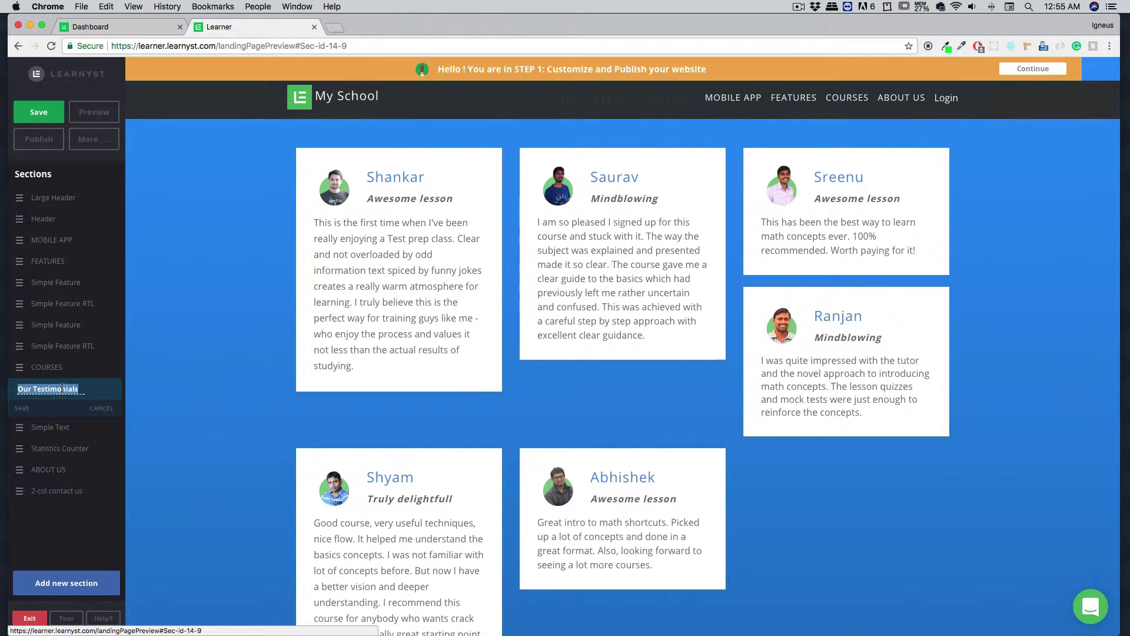
pyautogui.write('Word Gify')
pyautogui.press('BackSpace')
pyautogui.write('t')
pyautogui.press('Return')
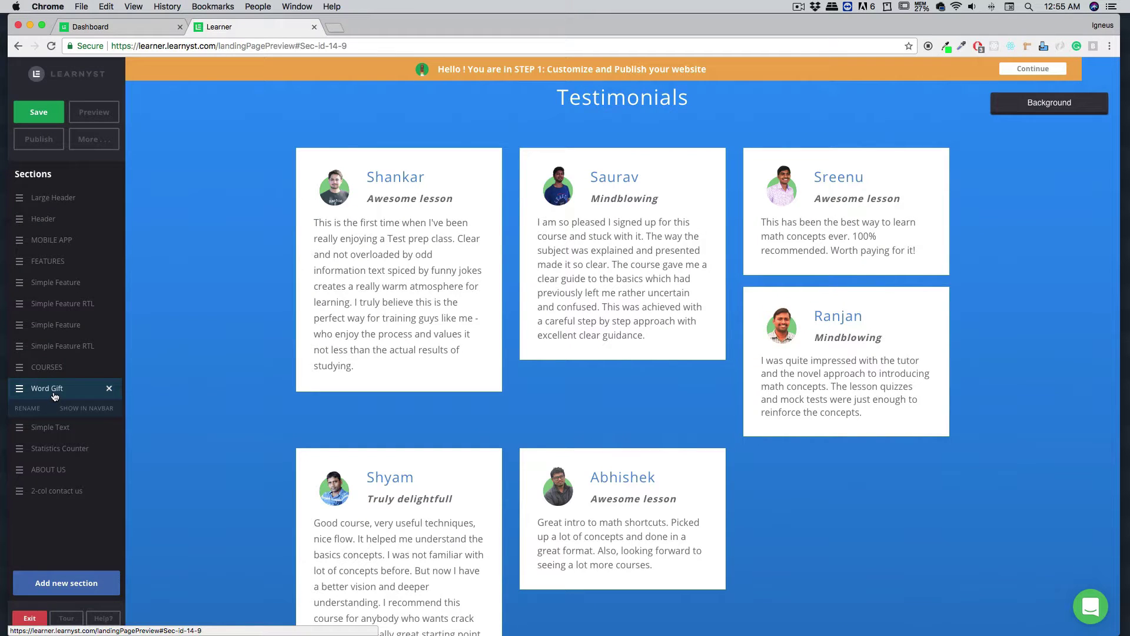
pyautogui.click(87, 409)
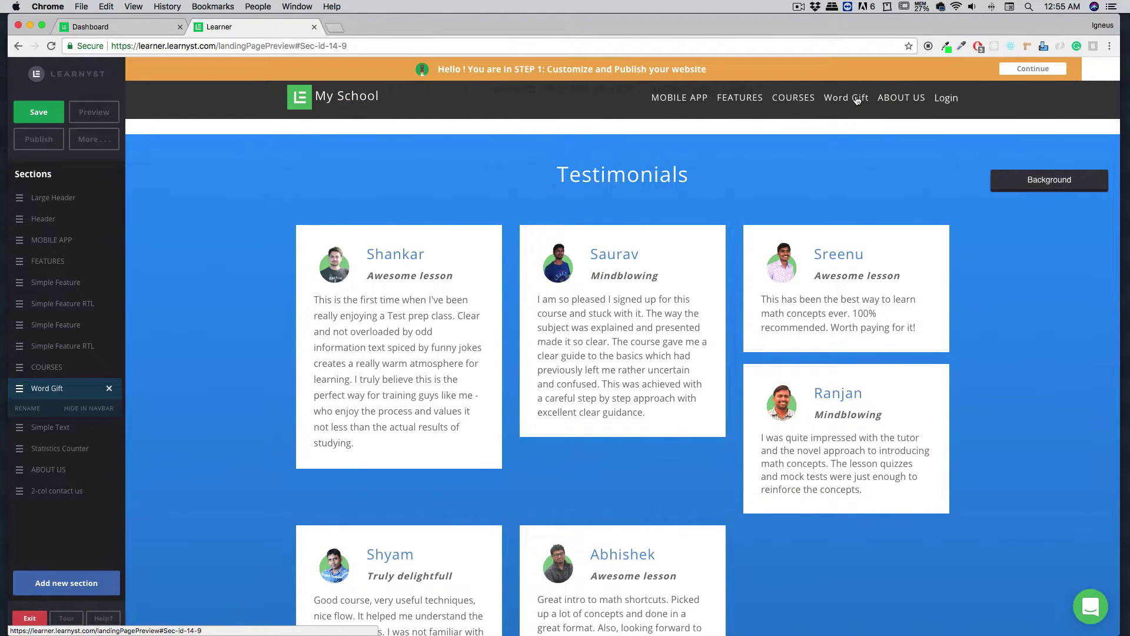
pyautogui.click(67, 221)
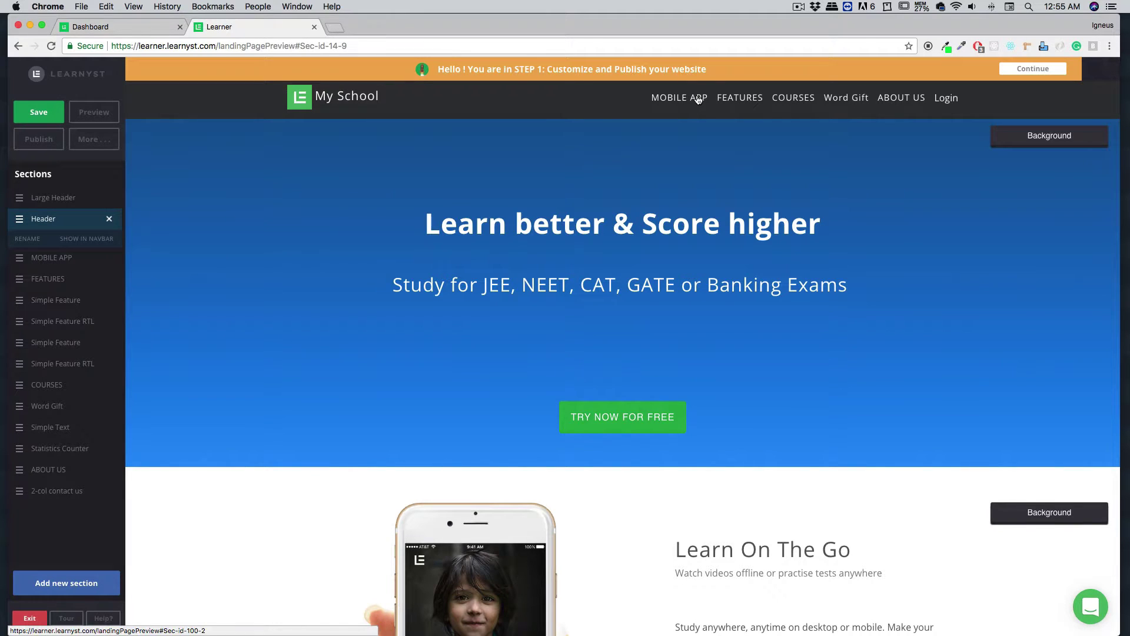
# Browse the Add new section templates and close the gallery without adding any section
pyautogui.moveTo(699, 203)
pyautogui.moveTo(790, 295)
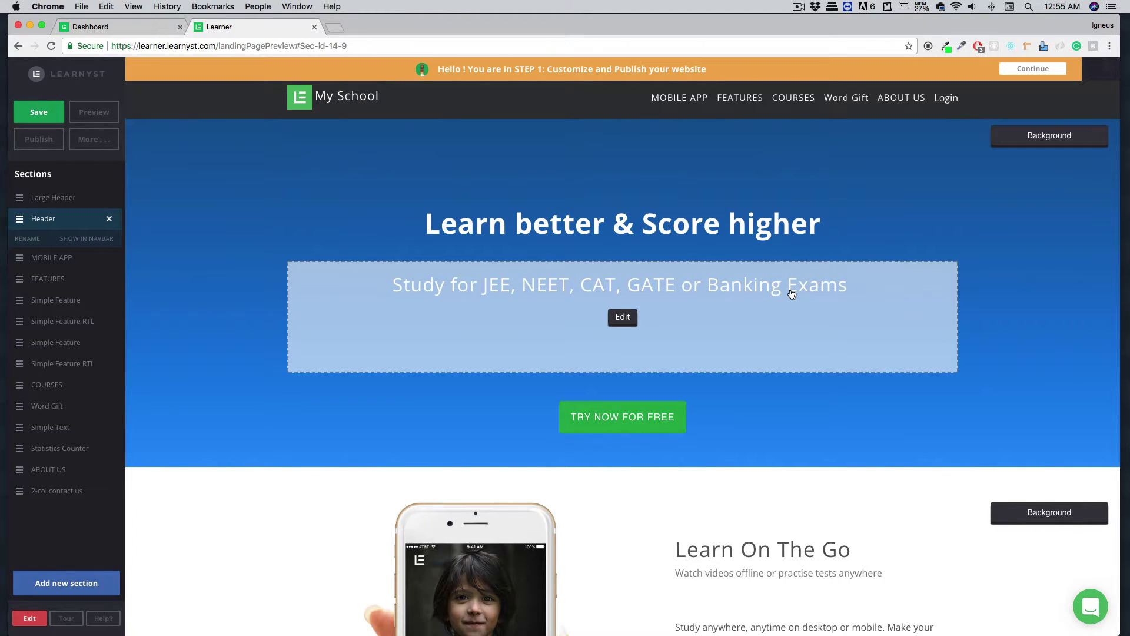
pyautogui.scroll(-15, 214, 261)
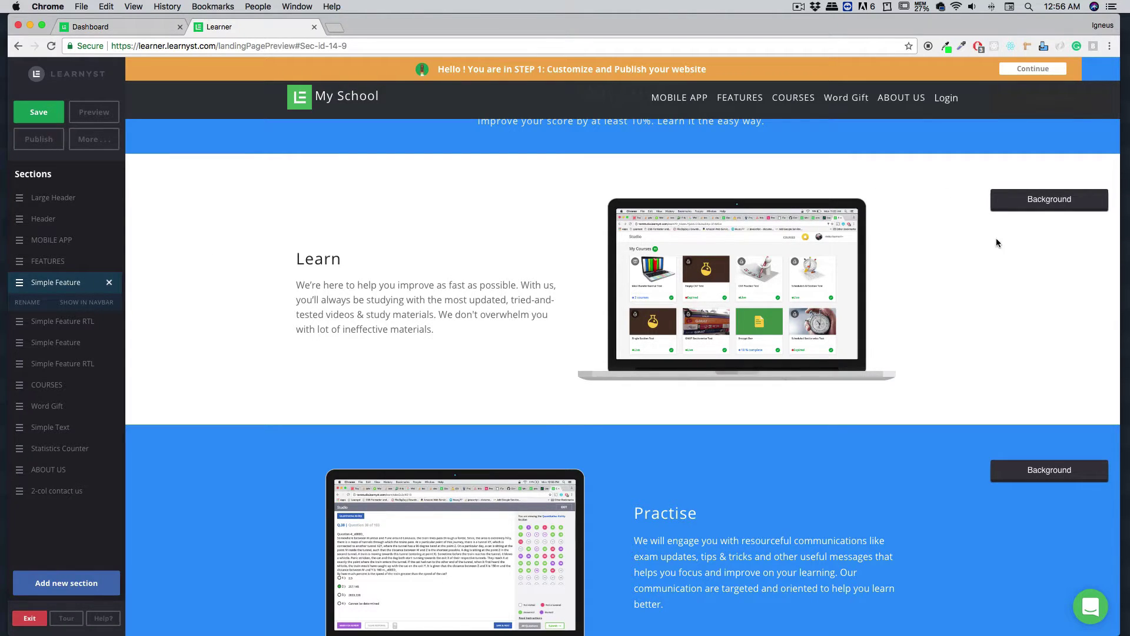
pyautogui.moveTo(736, 289)
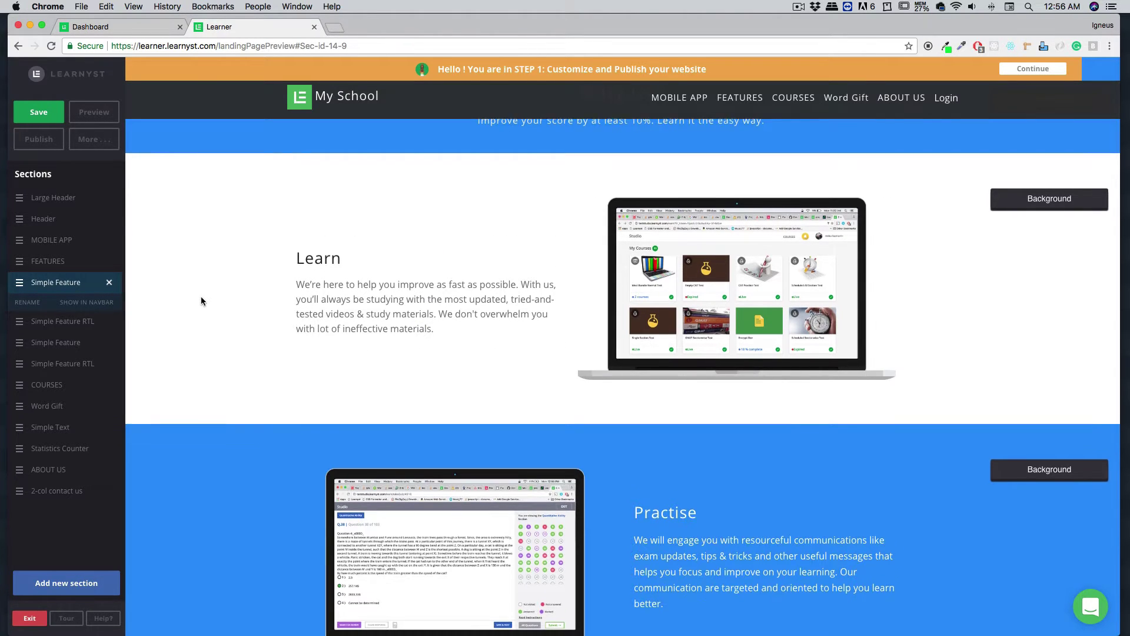
pyautogui.scroll(-5, 200, 295)
pyautogui.click(67, 583)
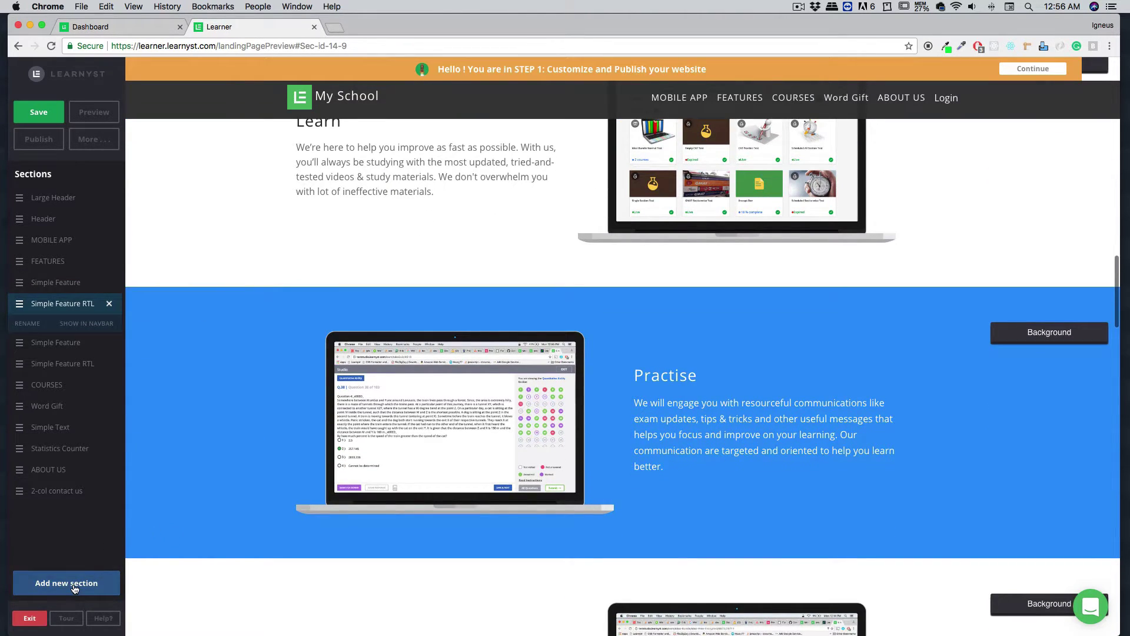
pyautogui.scroll(-3, 235, 306)
pyautogui.scroll(-15, 236, 307)
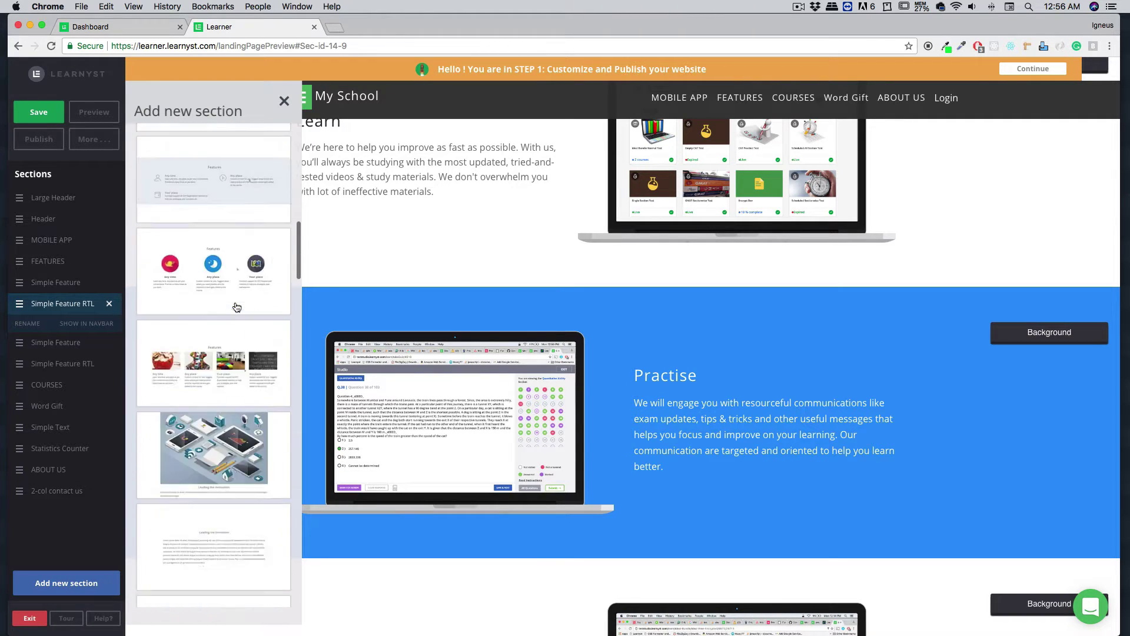
pyautogui.scroll(-15, 236, 307)
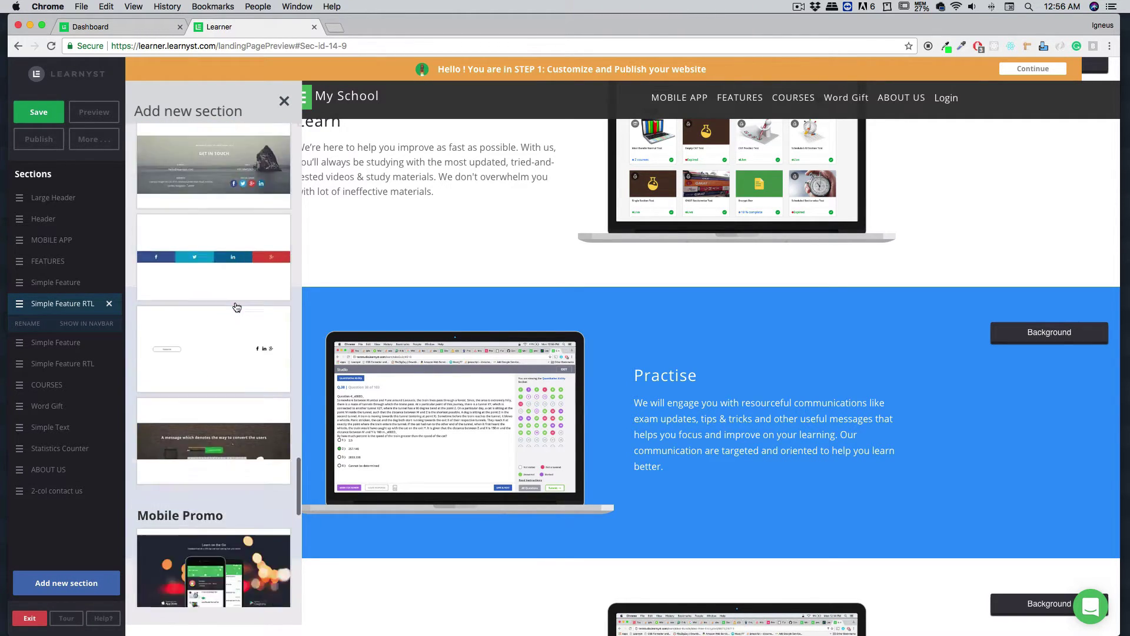
pyautogui.scroll(-10, 235, 305)
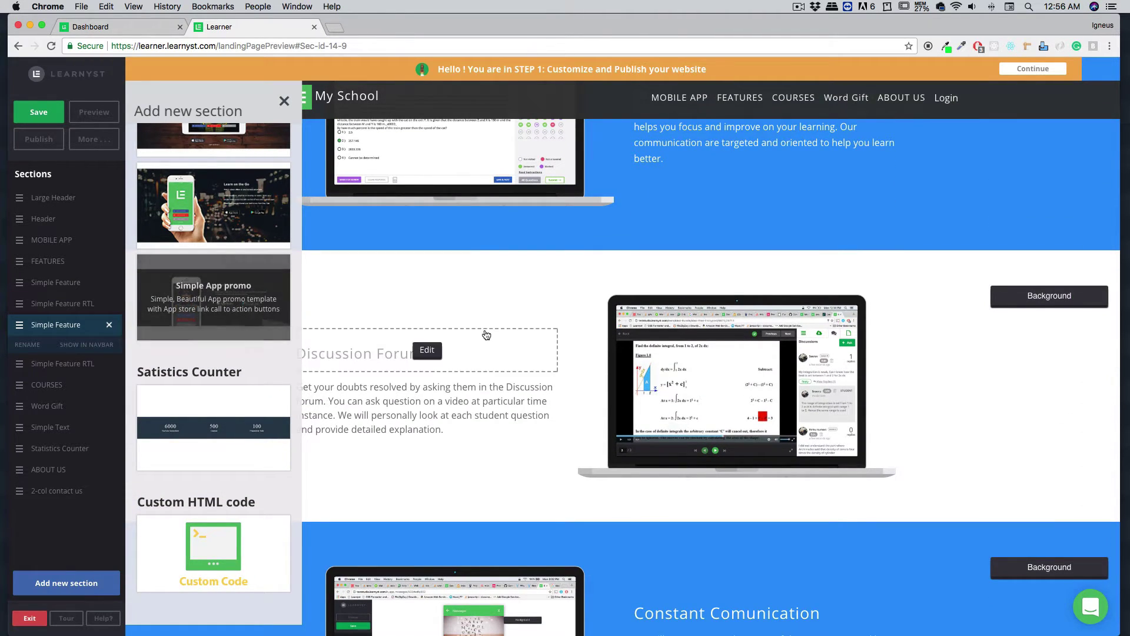
pyautogui.scroll(-1, 387, 307)
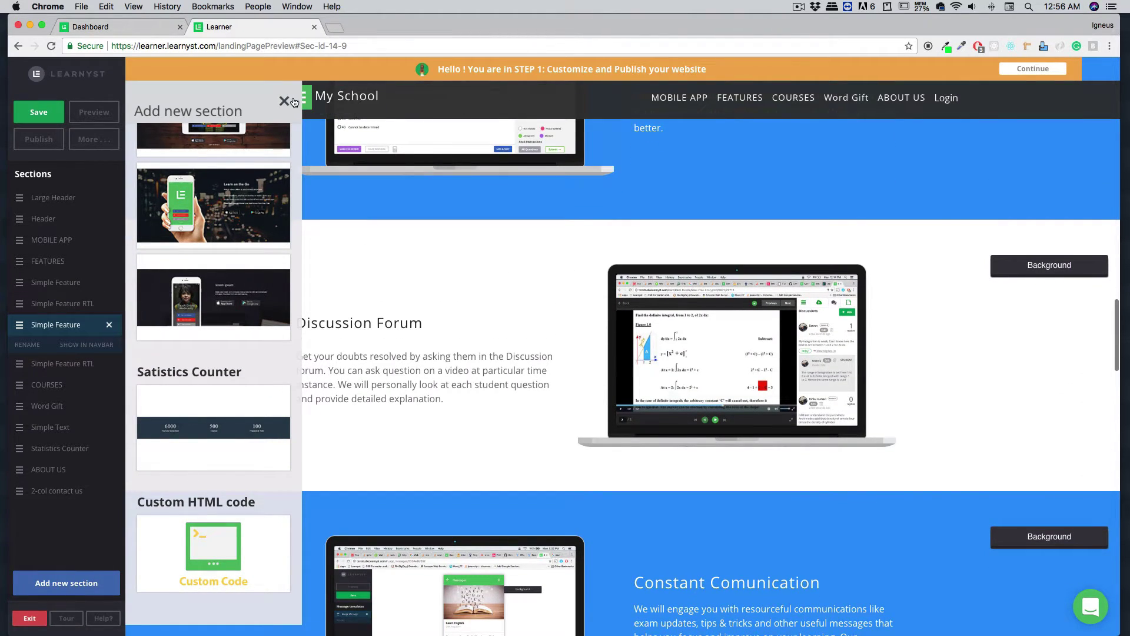
pyautogui.click(284, 101)
pyautogui.scroll(-15, 398, 293)
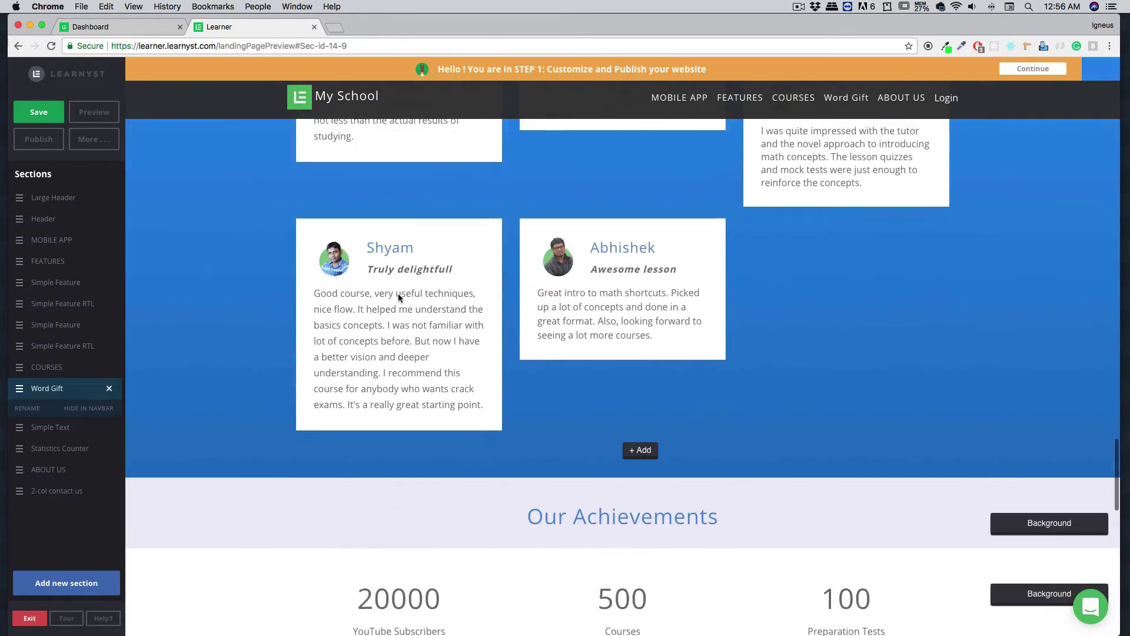
pyautogui.scroll(4, 398, 293)
pyautogui.scroll(1, 398, 293)
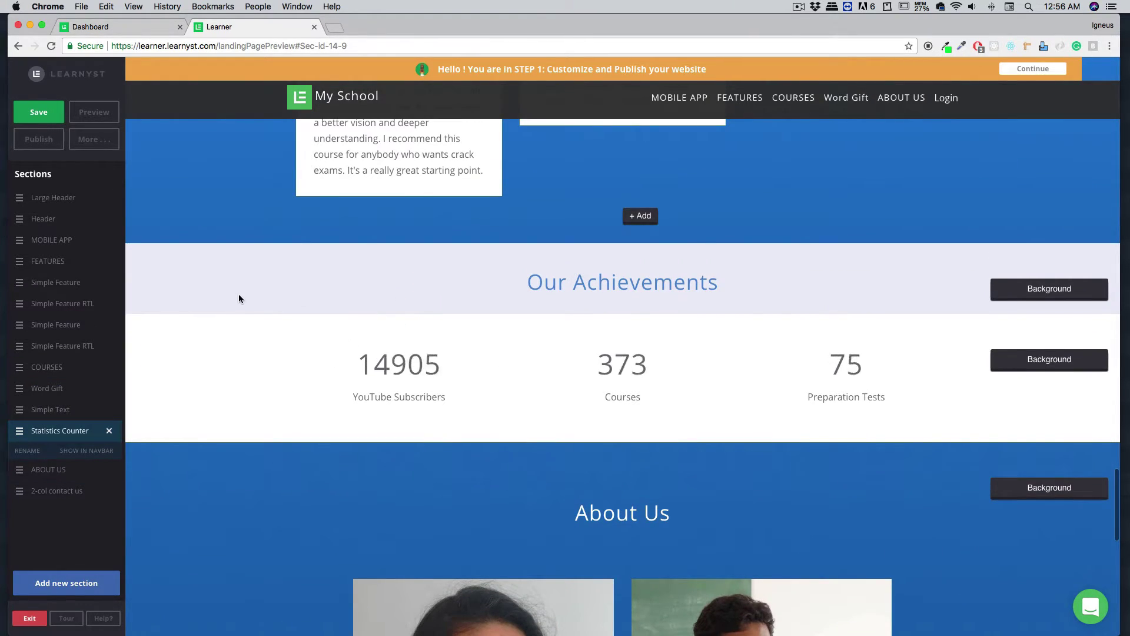
pyautogui.scroll(-1, 238, 294)
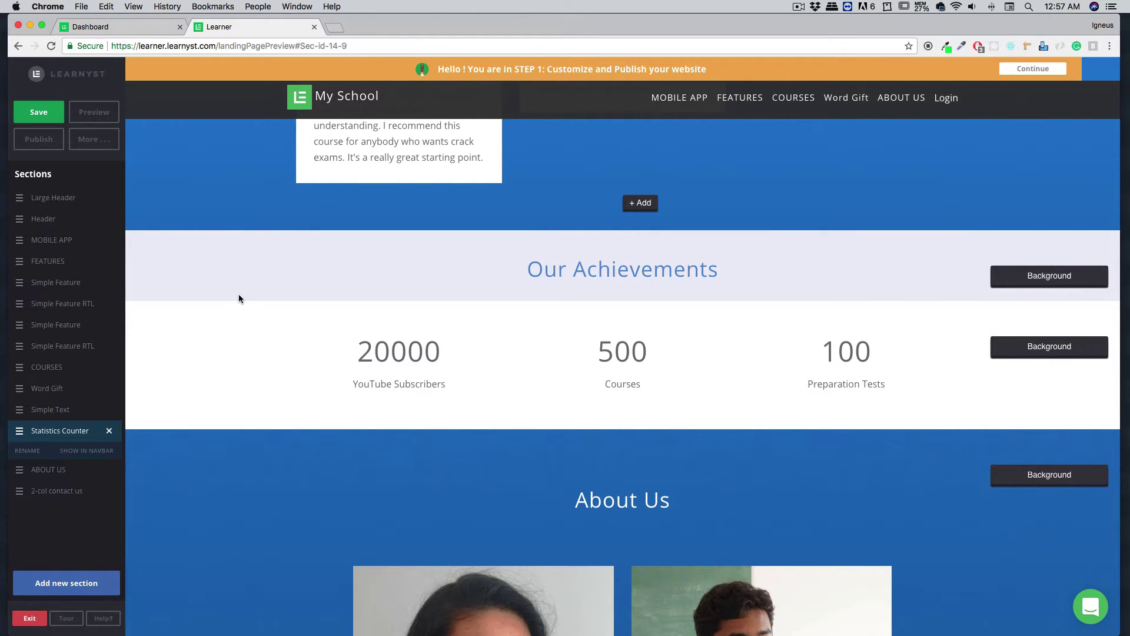
pyautogui.click(399, 359)
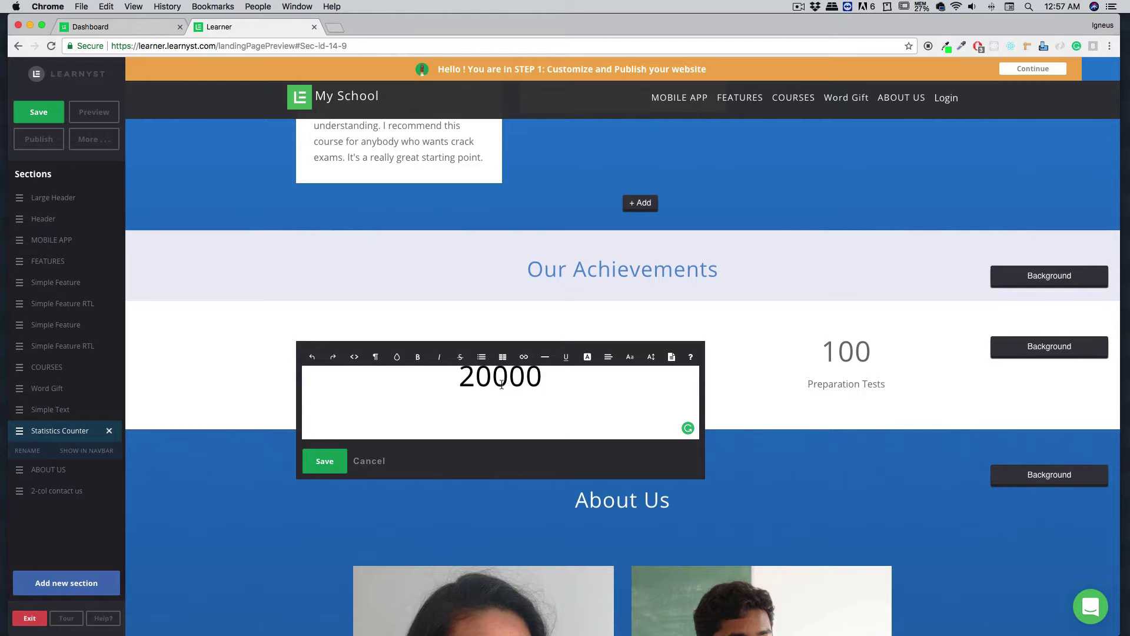
pyautogui.click(325, 462)
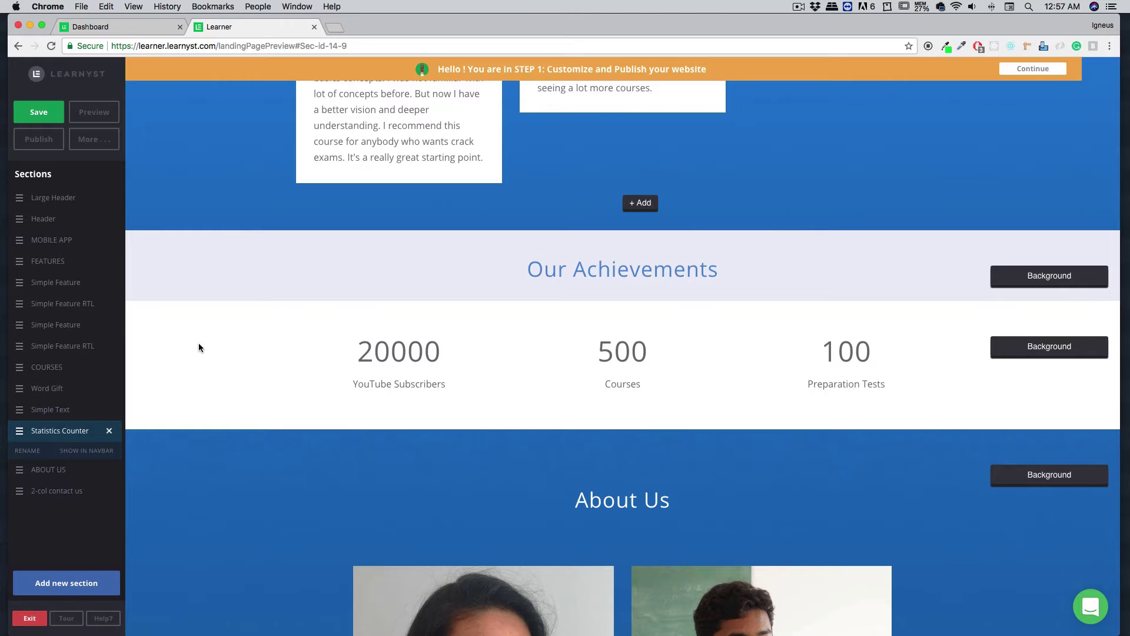
# Delete the Word Gift and About Us sections, confirming each deletion with Yes
pyautogui.click(110, 393)
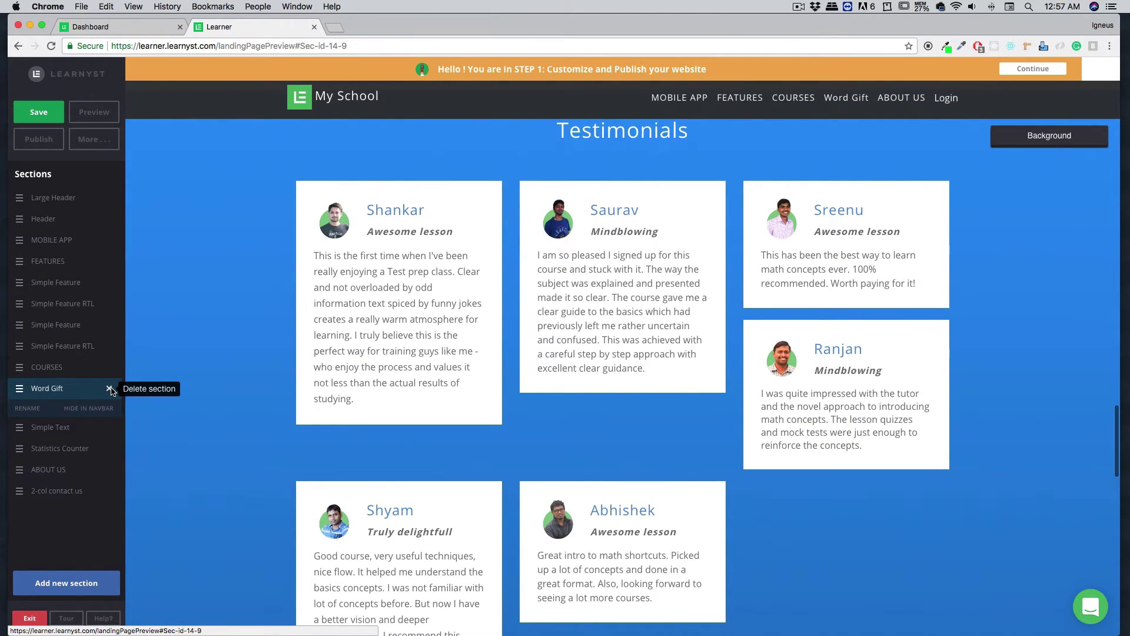
pyautogui.click(109, 388)
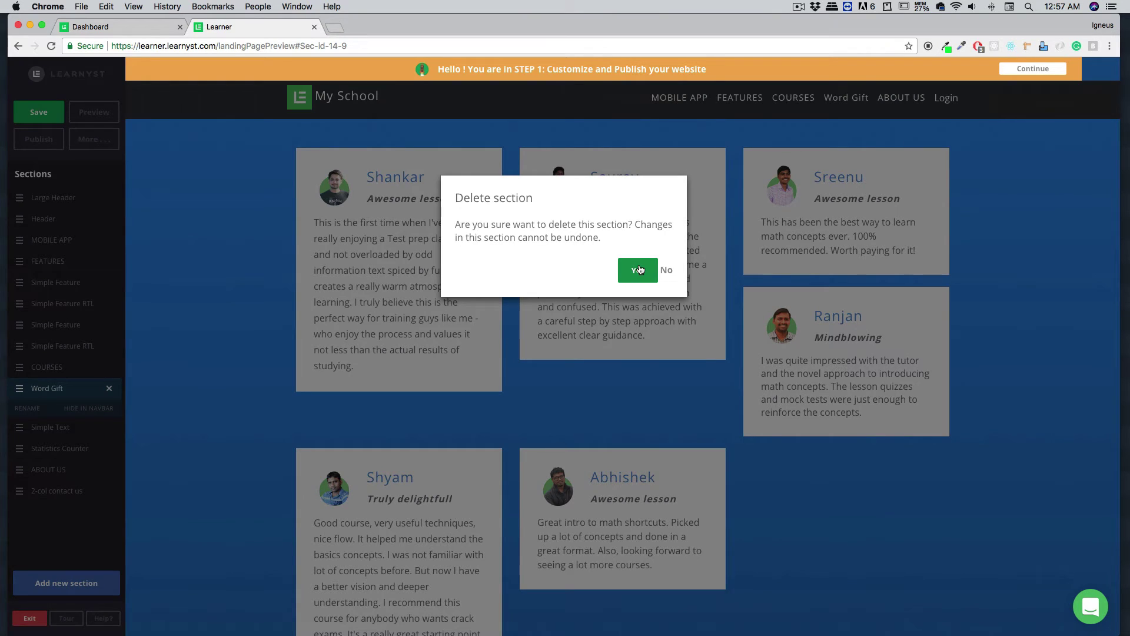
pyautogui.click(640, 269)
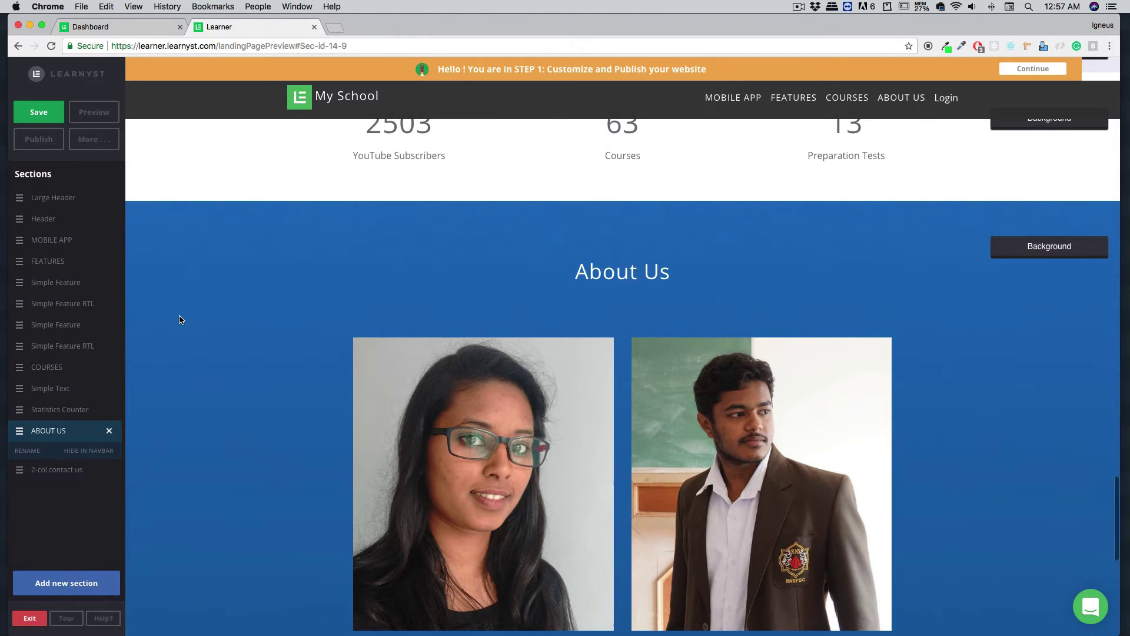
pyautogui.click(109, 430)
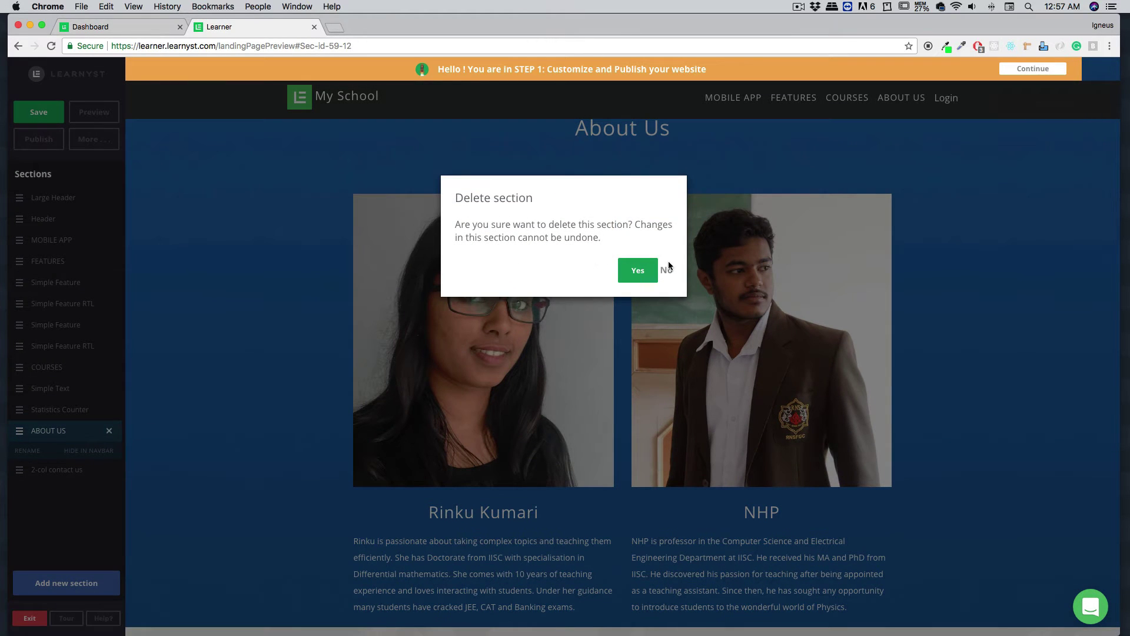
pyautogui.click(643, 270)
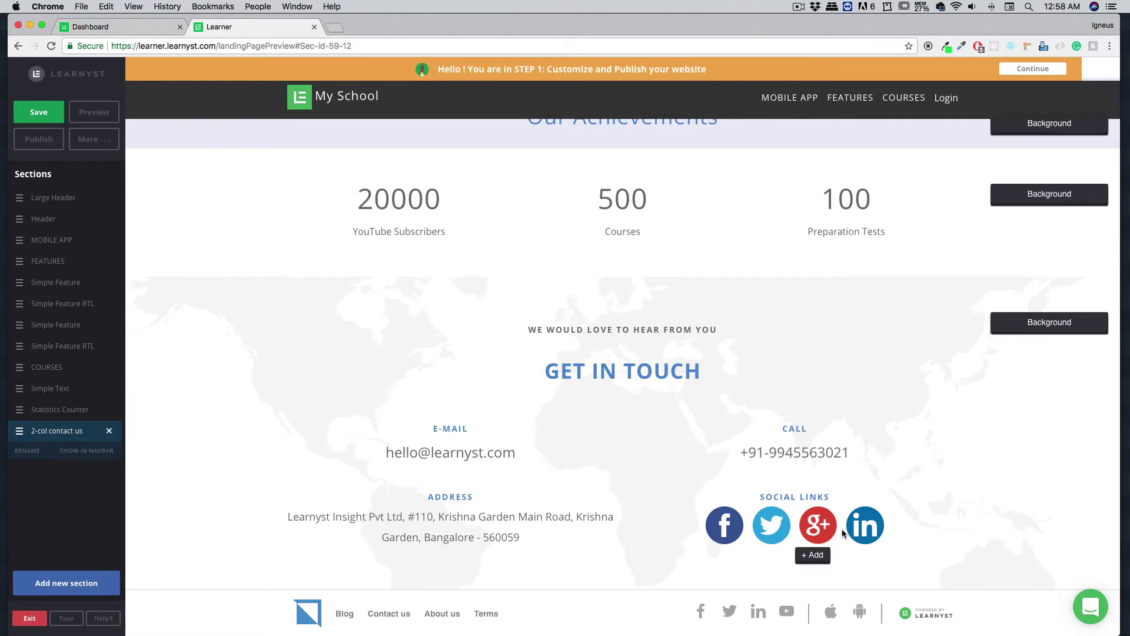
# Save the landing page and publish the My School website live
pyautogui.scroll(15, 172, 281)
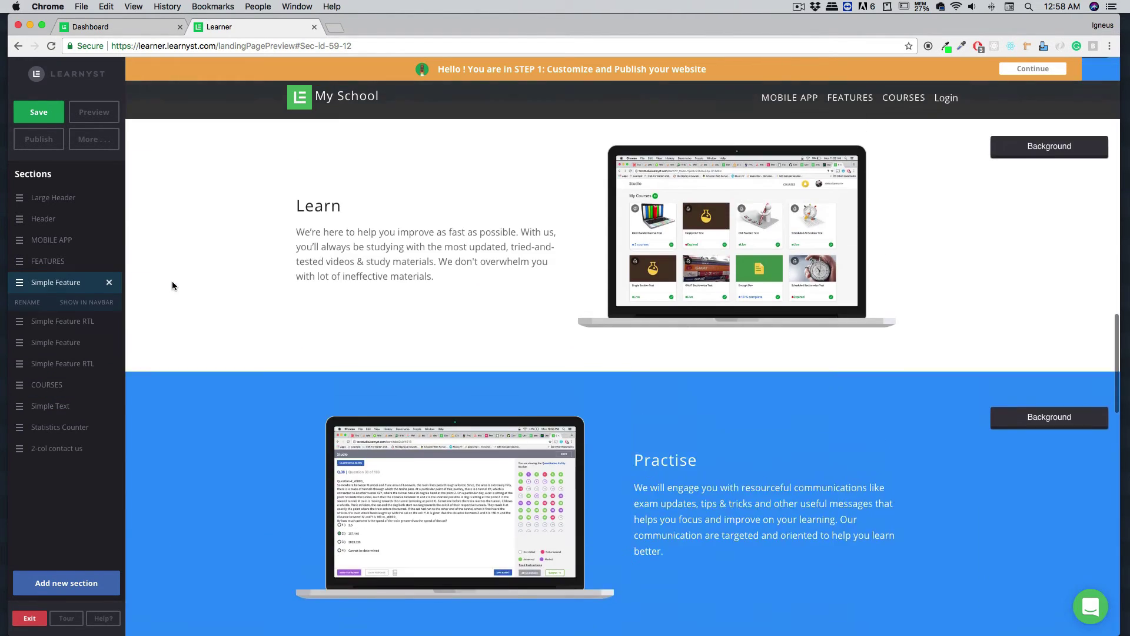
pyautogui.scroll(8, 172, 280)
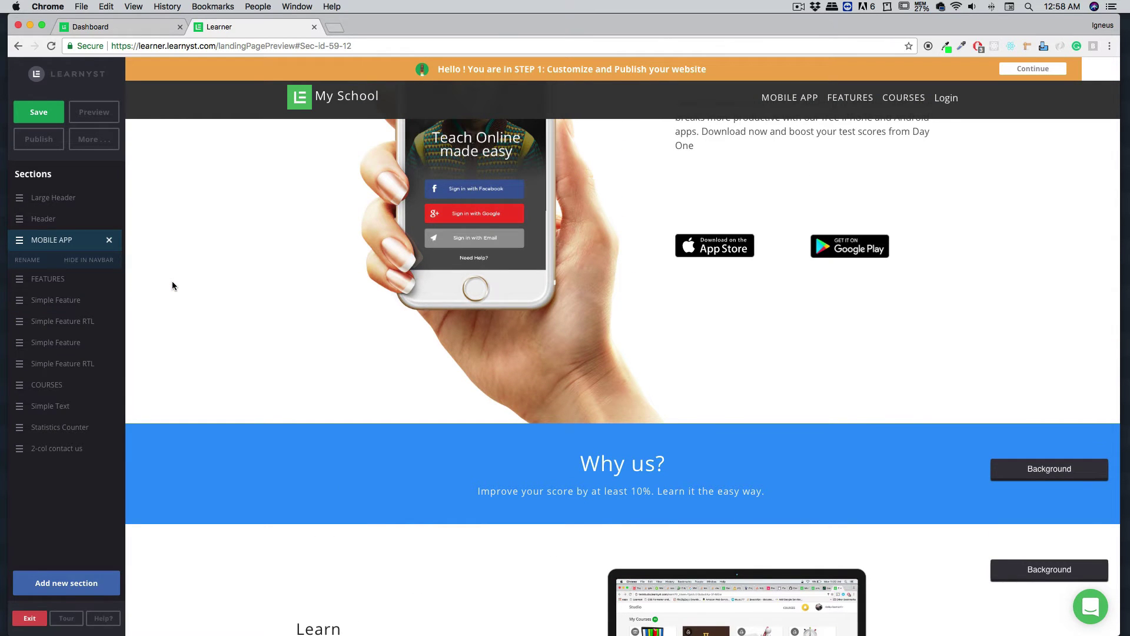
pyautogui.click(50, 115)
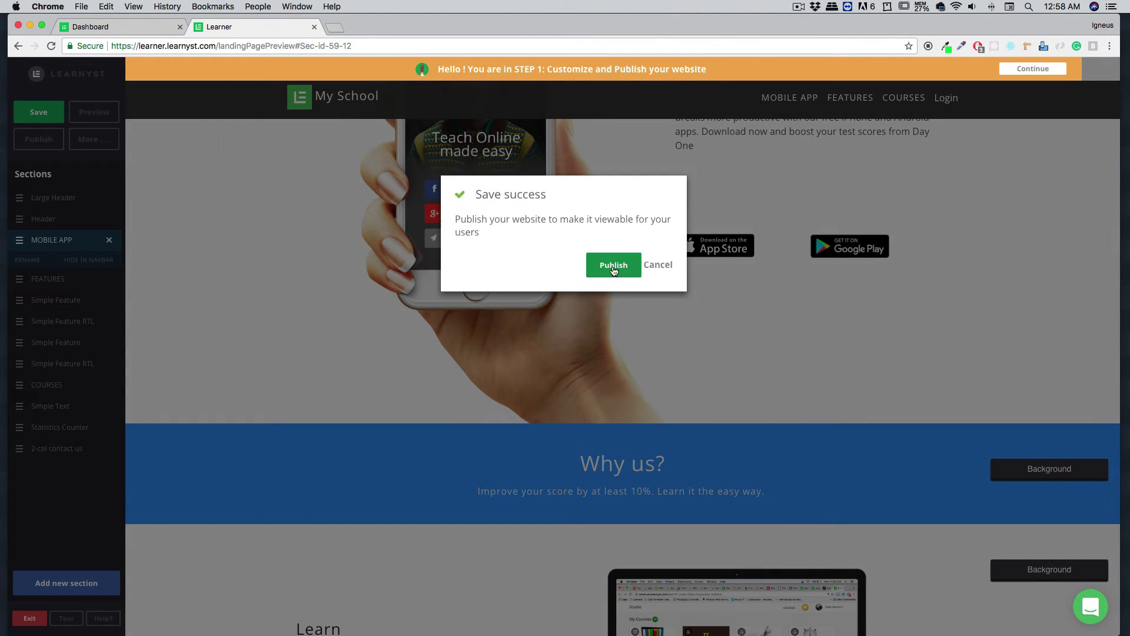
pyautogui.click(609, 264)
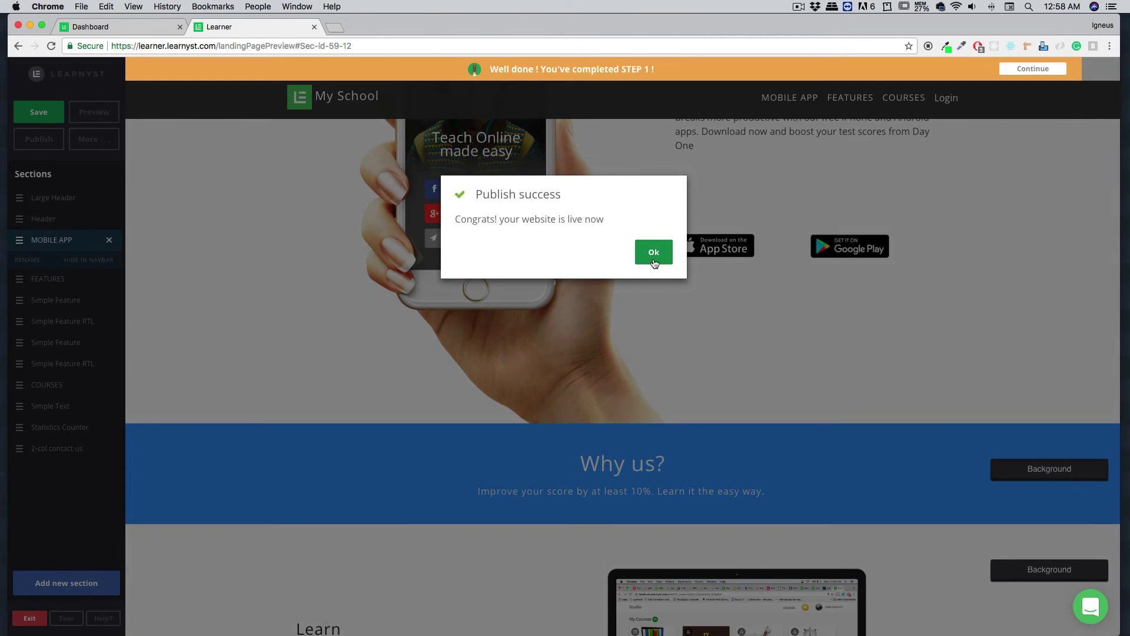
pyautogui.click(652, 256)
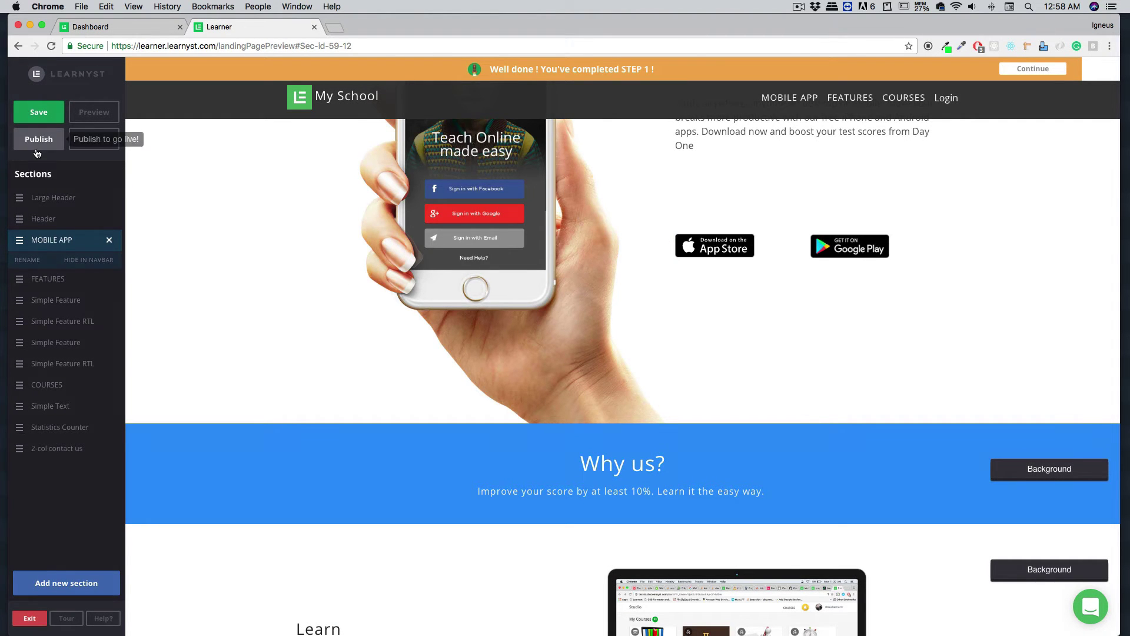
# Preview the published website and scroll through the page
pyautogui.click(82, 123)
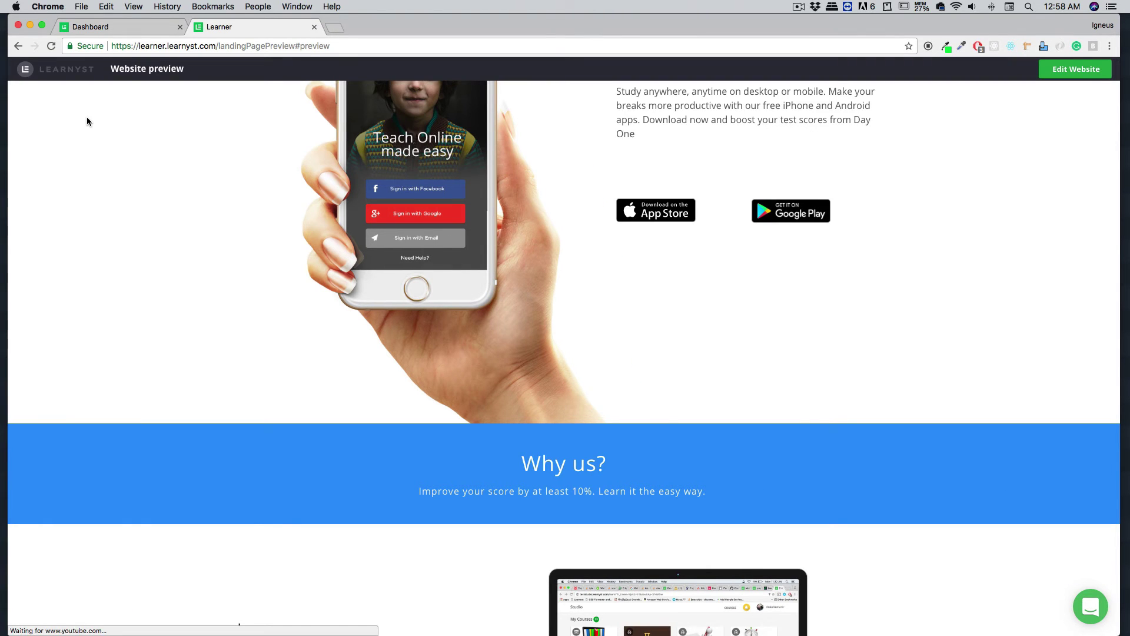
pyautogui.scroll(5, 164, 199)
pyautogui.scroll(10, 164, 199)
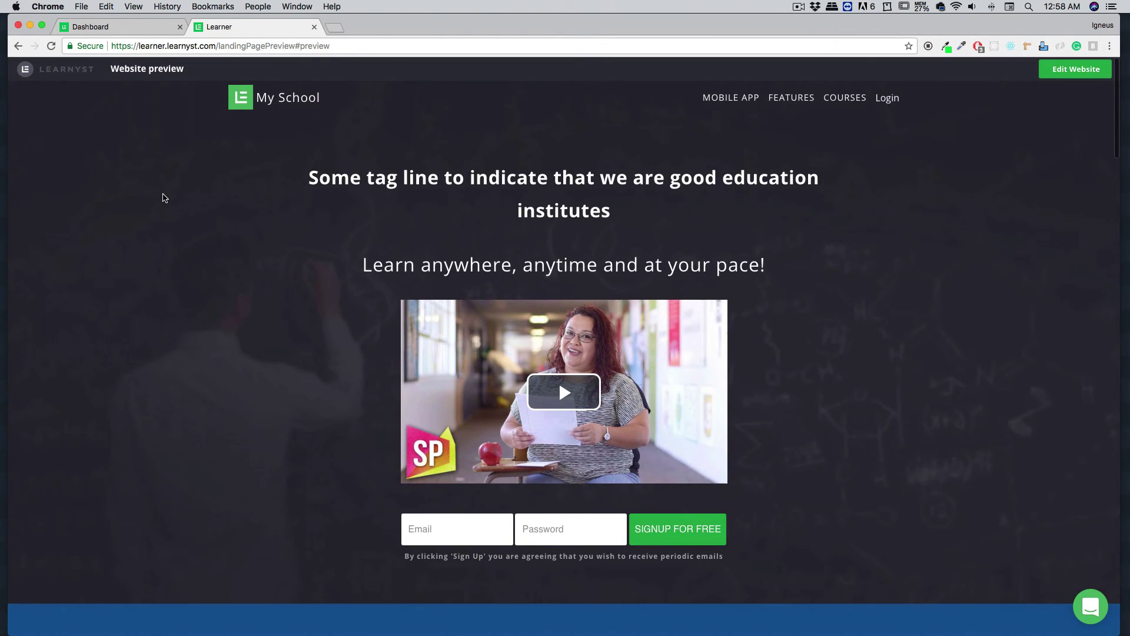
pyautogui.scroll(-15, 161, 195)
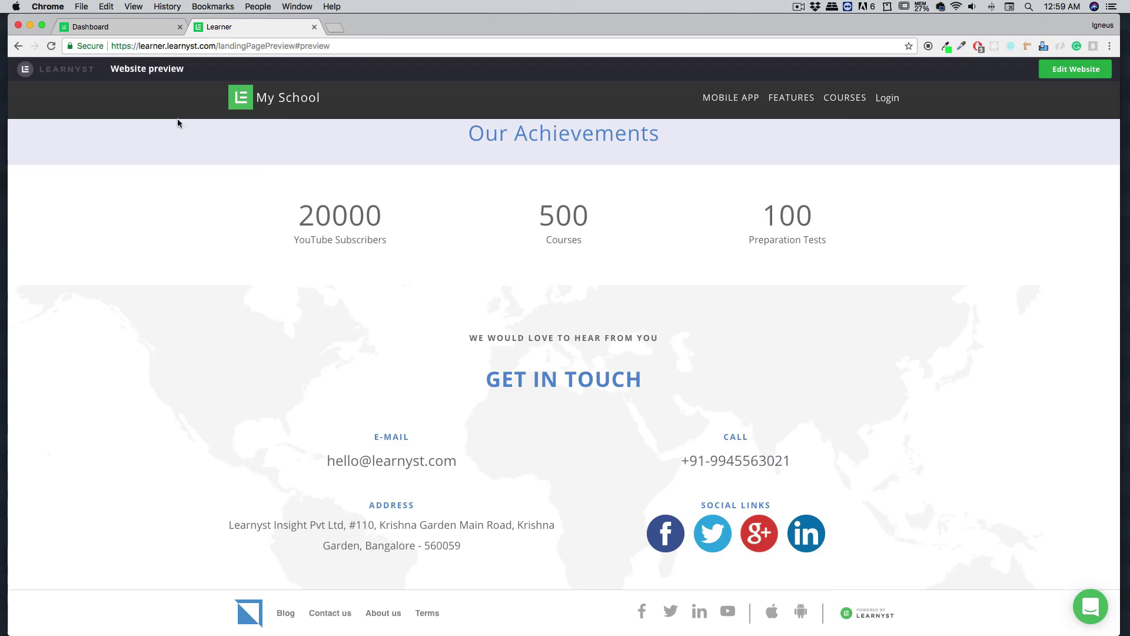
# Go to the dashboard's Website Profile Builder and start enabling Facebook sign-up
pyautogui.click(126, 32)
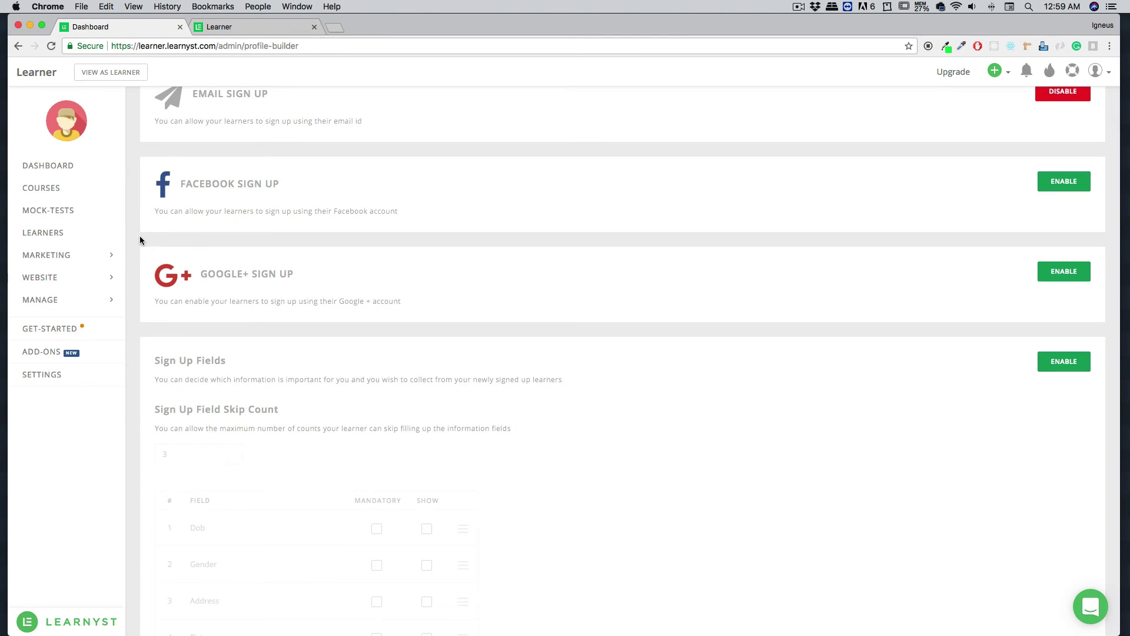
pyautogui.click(79, 281)
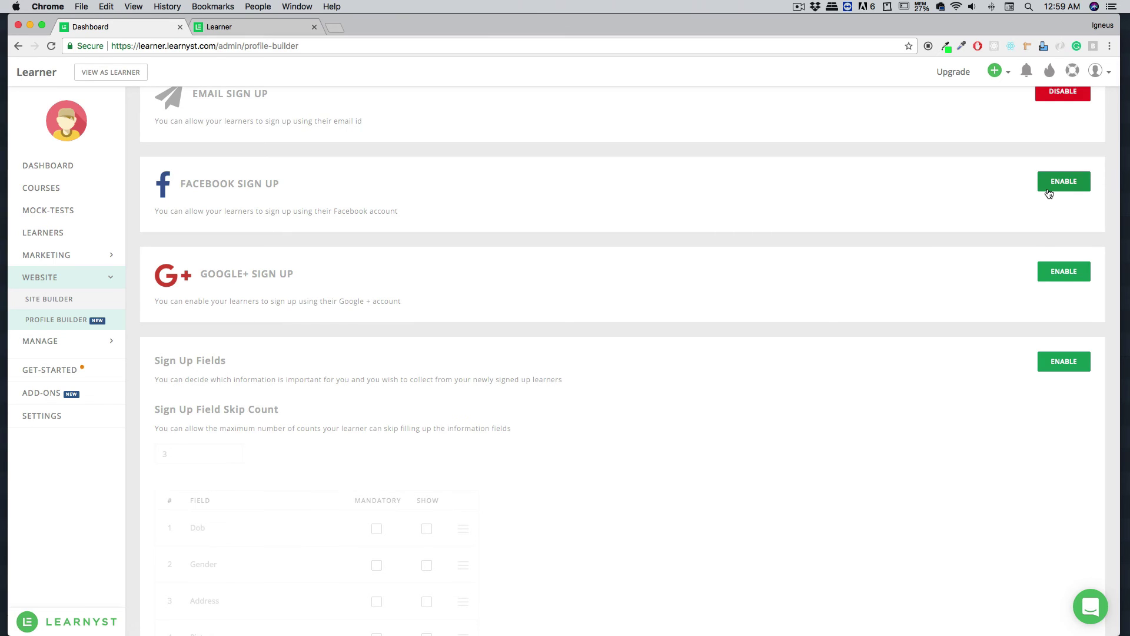
pyautogui.click(1066, 182)
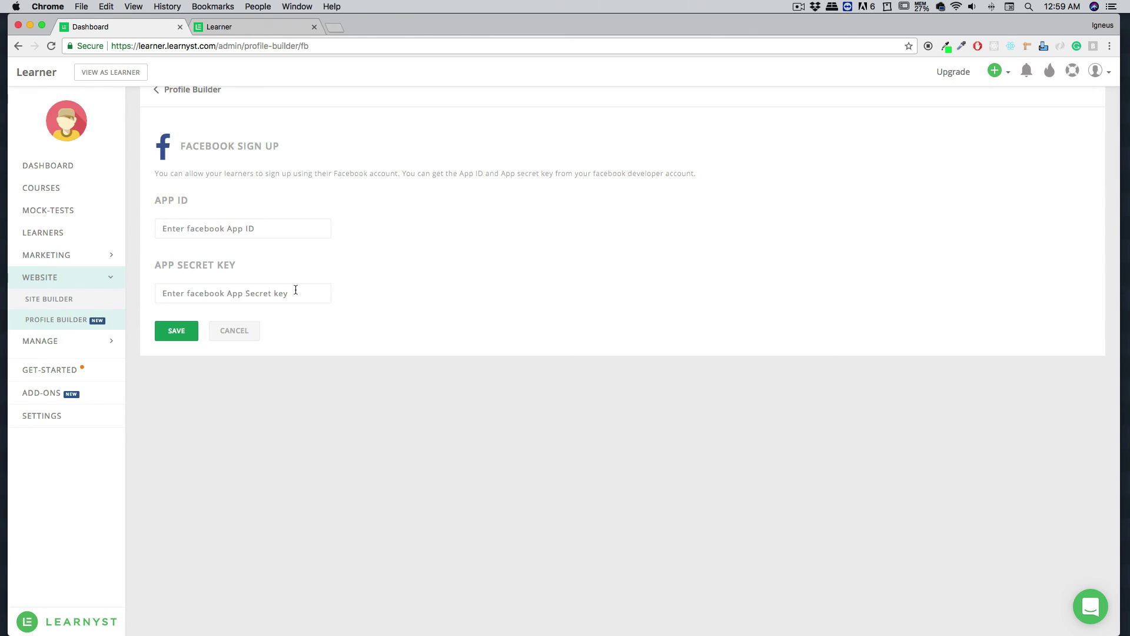
# Return to the Profile Builder overview and open the support conversations
pyautogui.scroll(2, 391, 283)
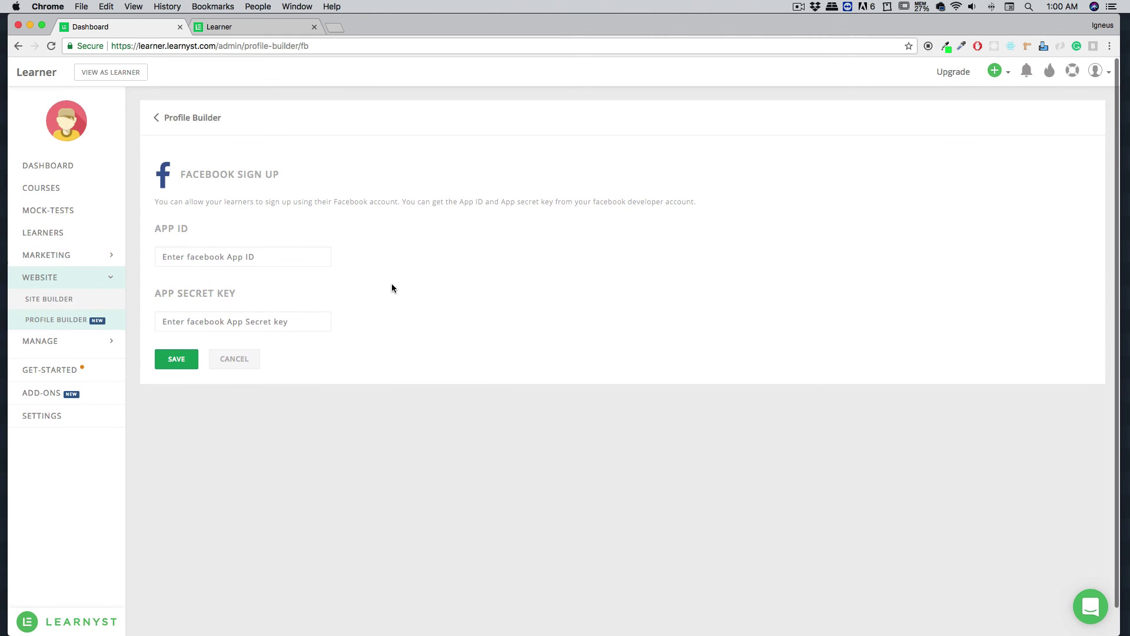
pyautogui.click(185, 117)
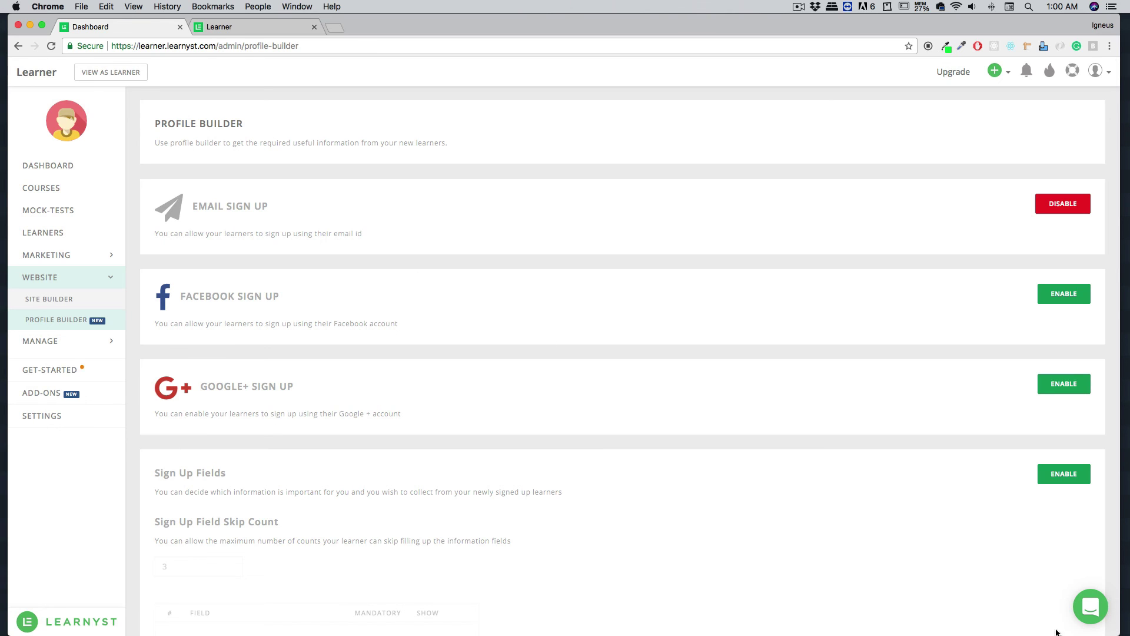
pyautogui.click(1089, 610)
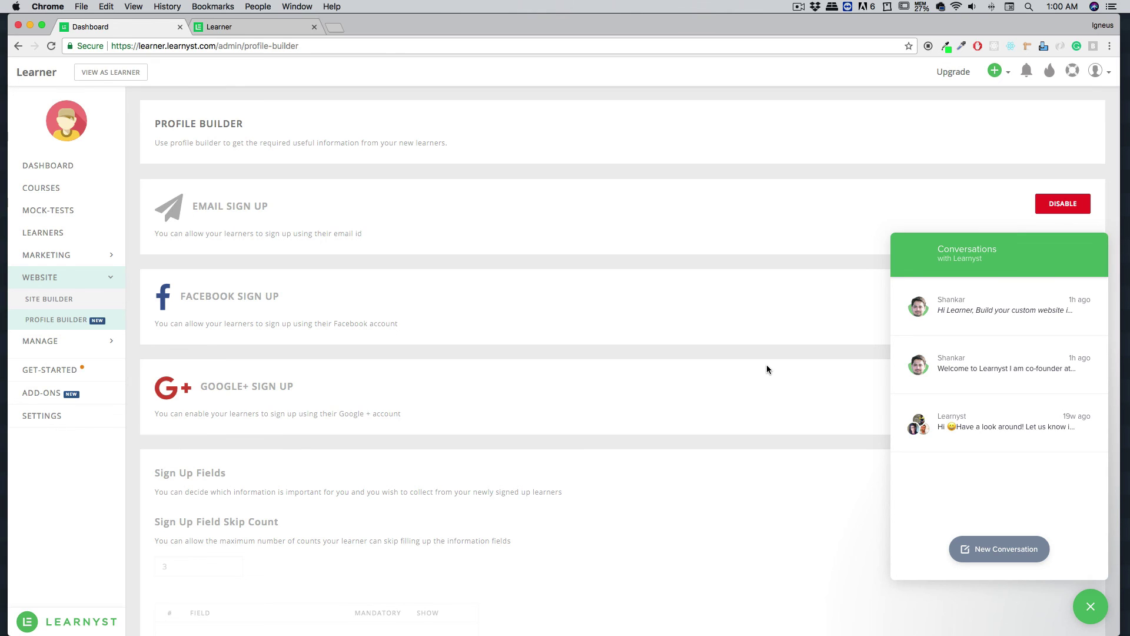